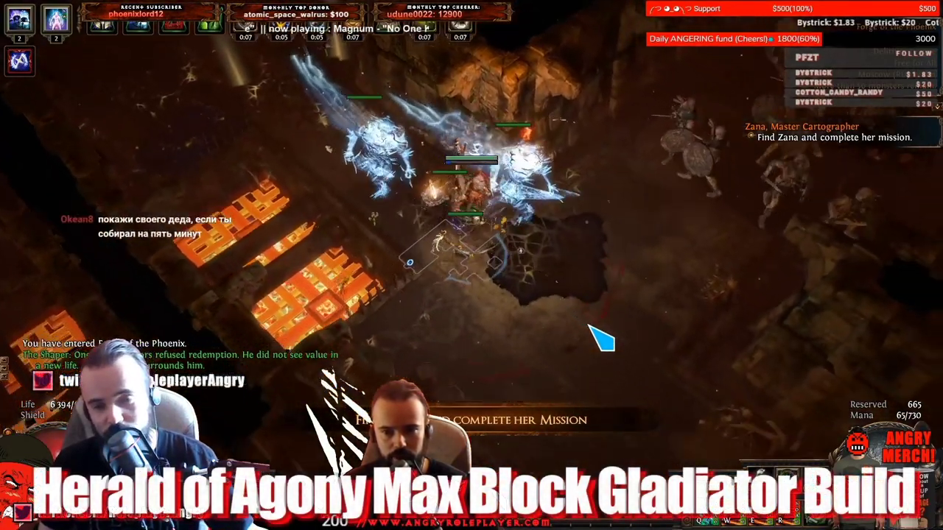
Clear the first monster packs in the Forge of the Phoenix map with the main attack skill.
key("q")
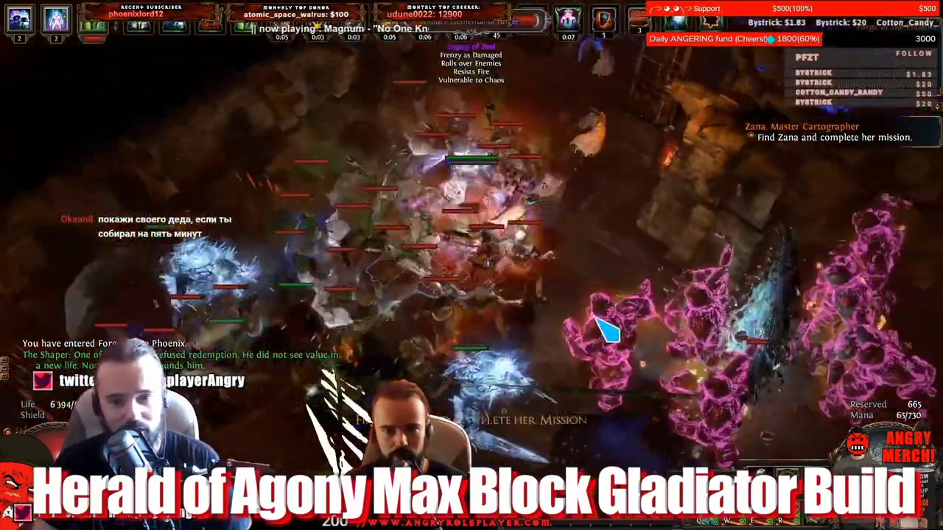
key("q")
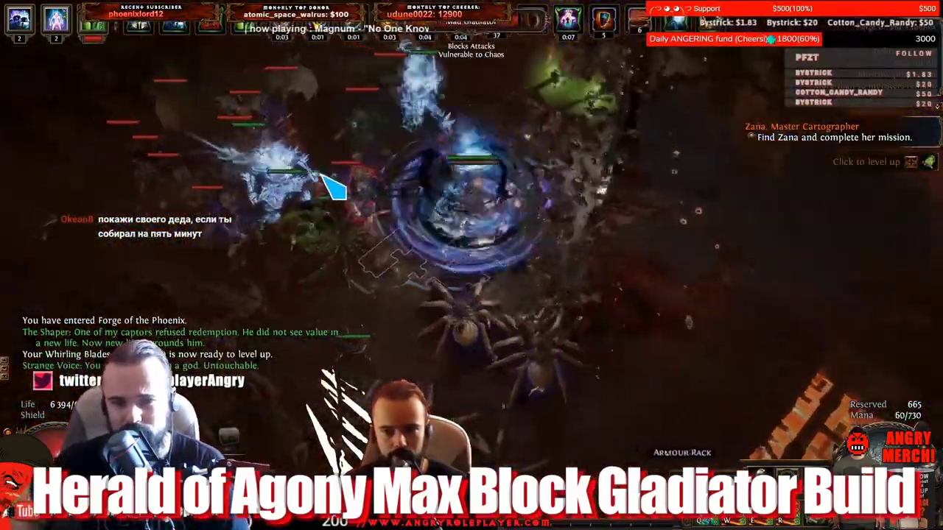
key("q")
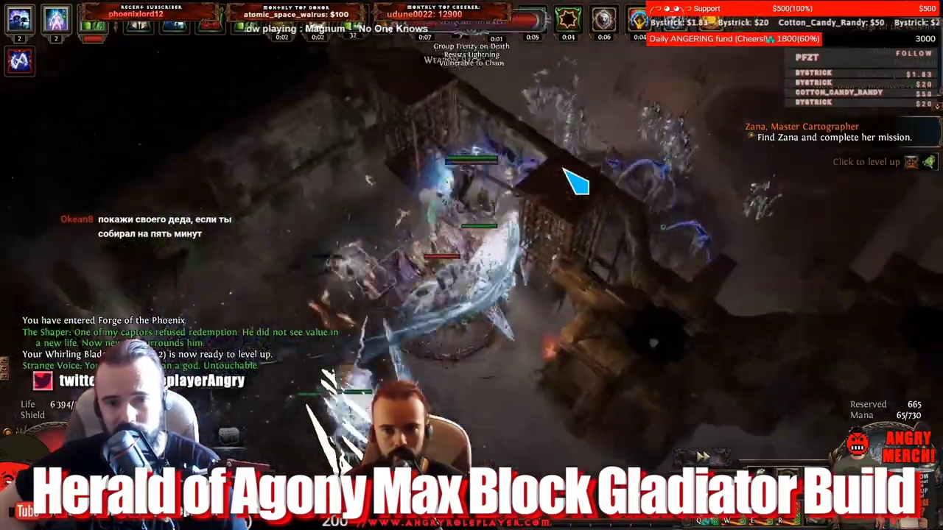
key("q")
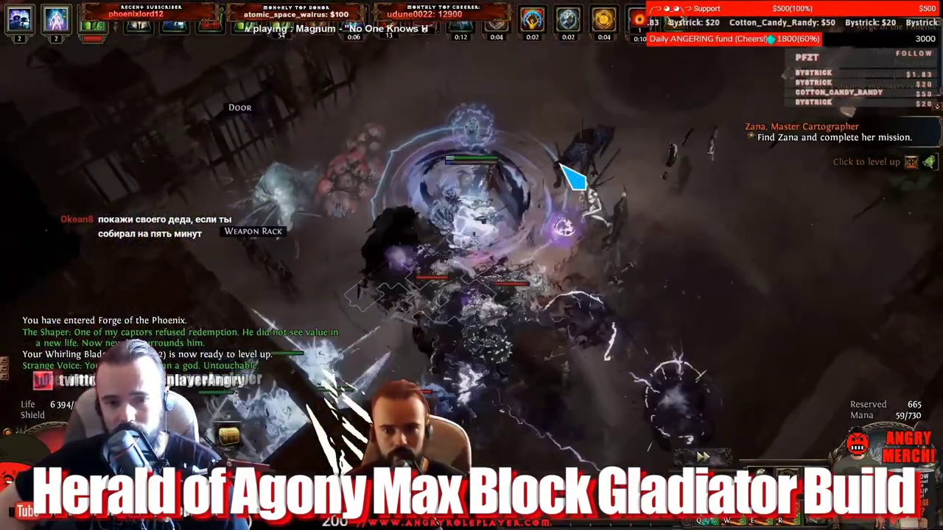
key("q")
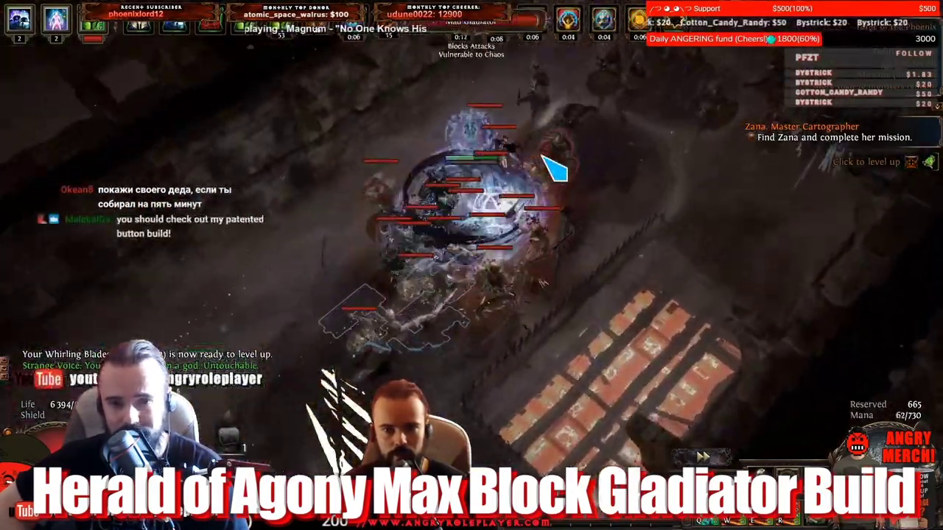
key("q")
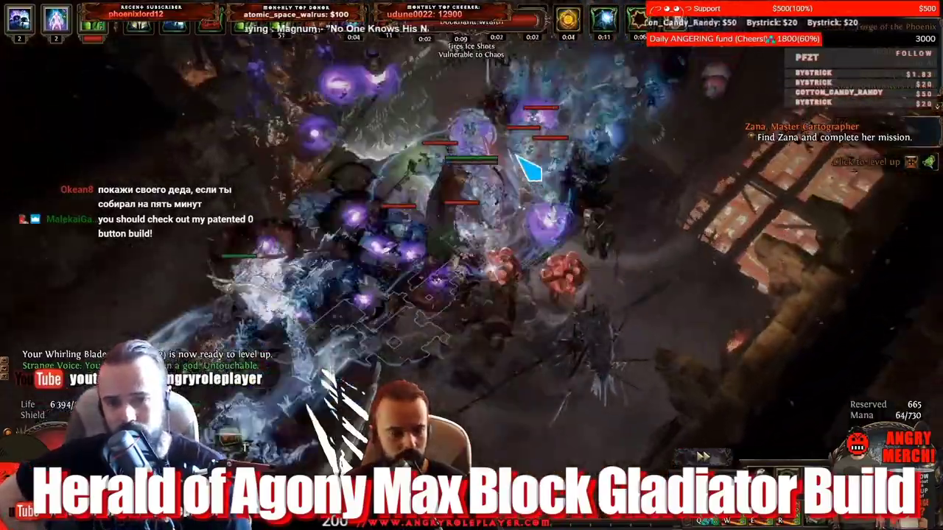
key("q")
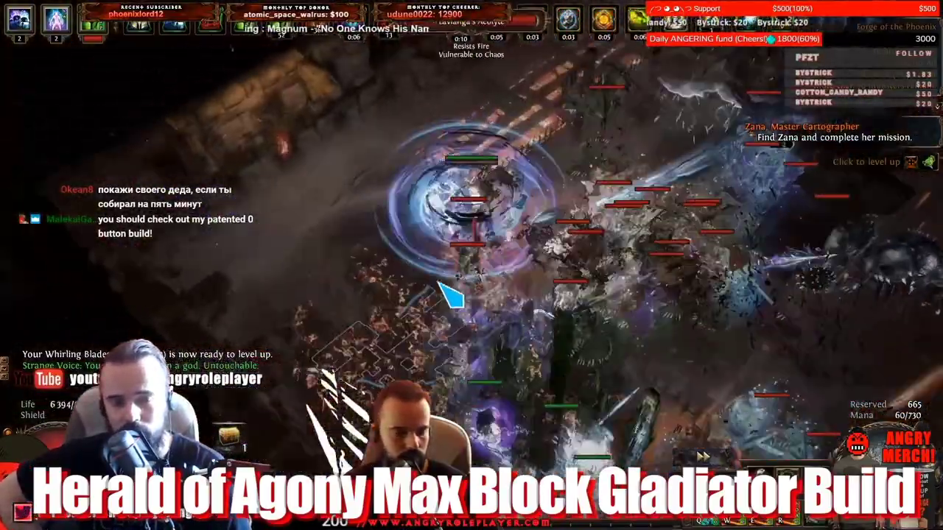
Advance deeper into the Forge of the Phoenix and attack the monster packs on the way to Zana.
key("q")
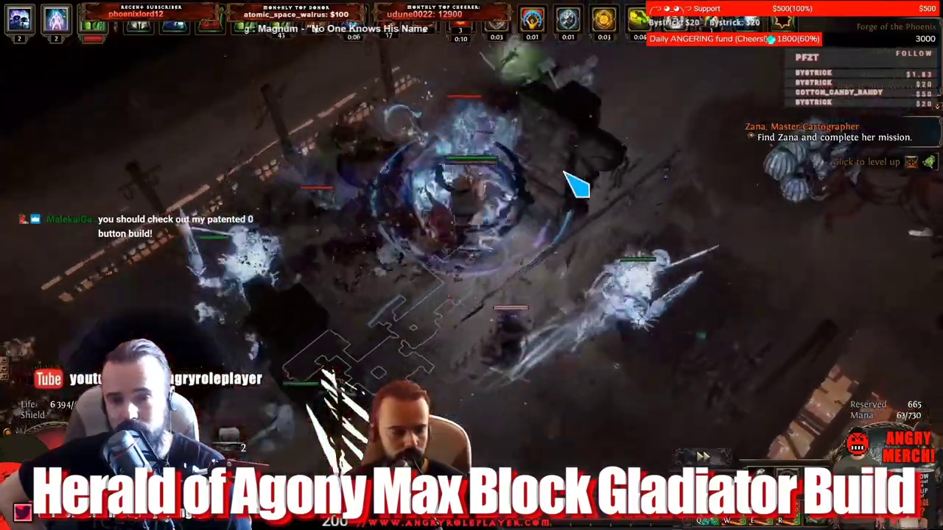
key("q")
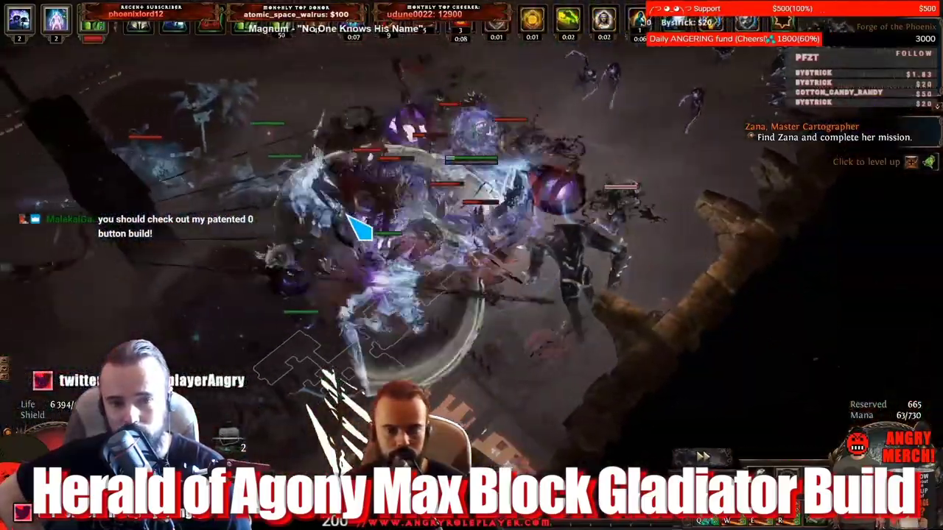
key("q")
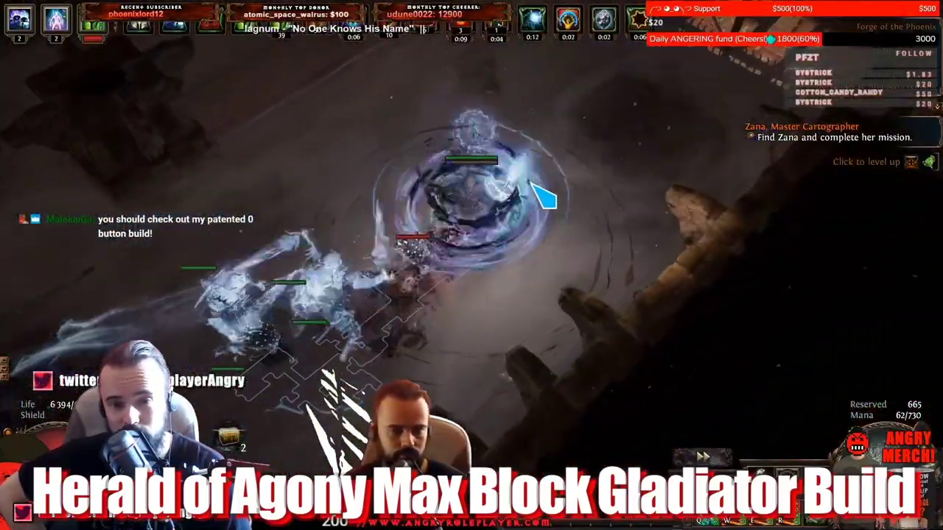
key("q")
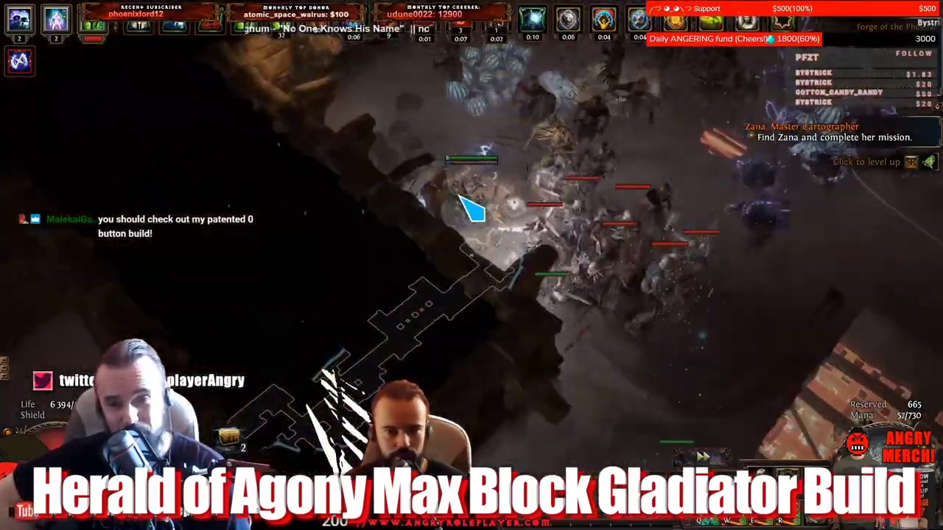
key("q")
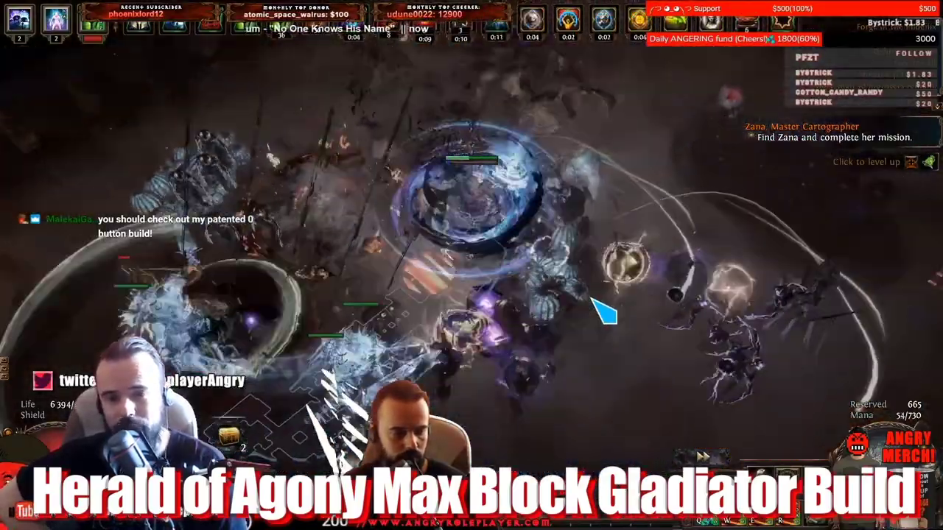
key("q")
key("q")
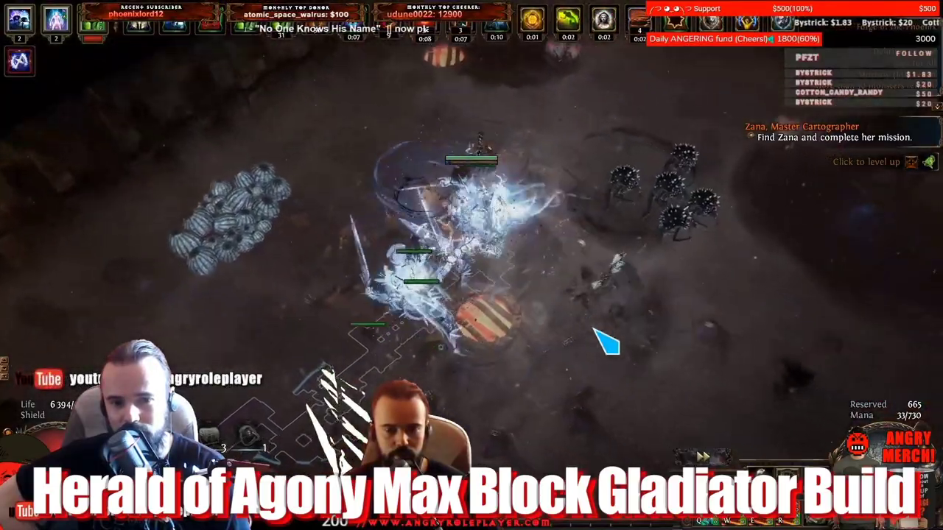
Move on past the stone walls to the weapon rack and fight the Void Construct and nearby monsters.
left_click(595, 330)
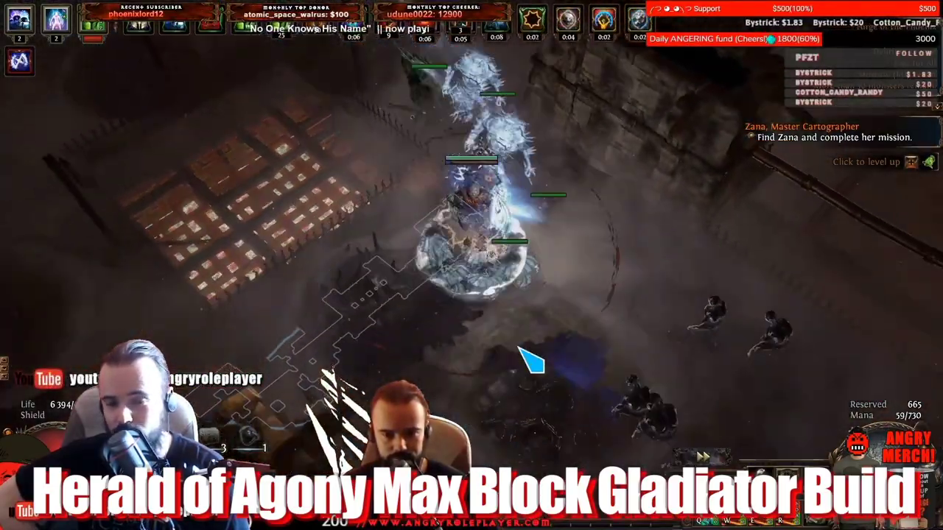
left_click(533, 361)
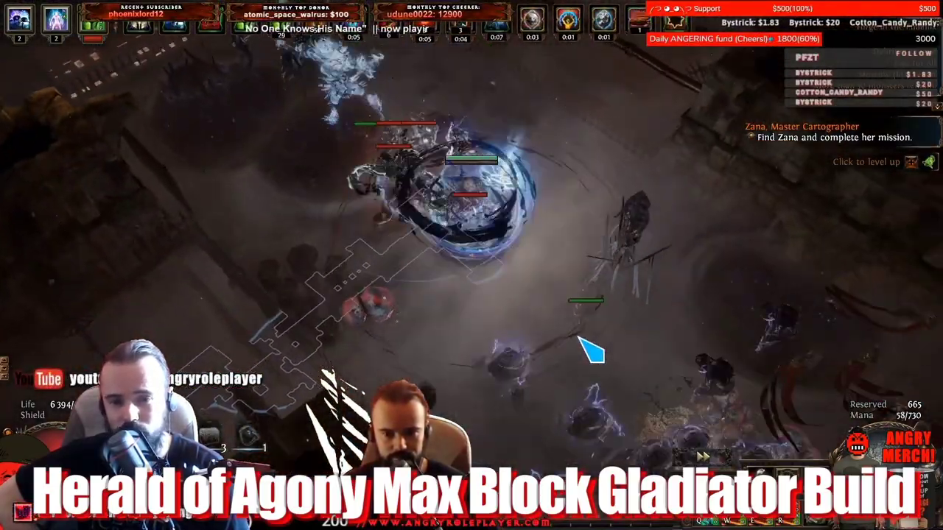
right_click(587, 332)
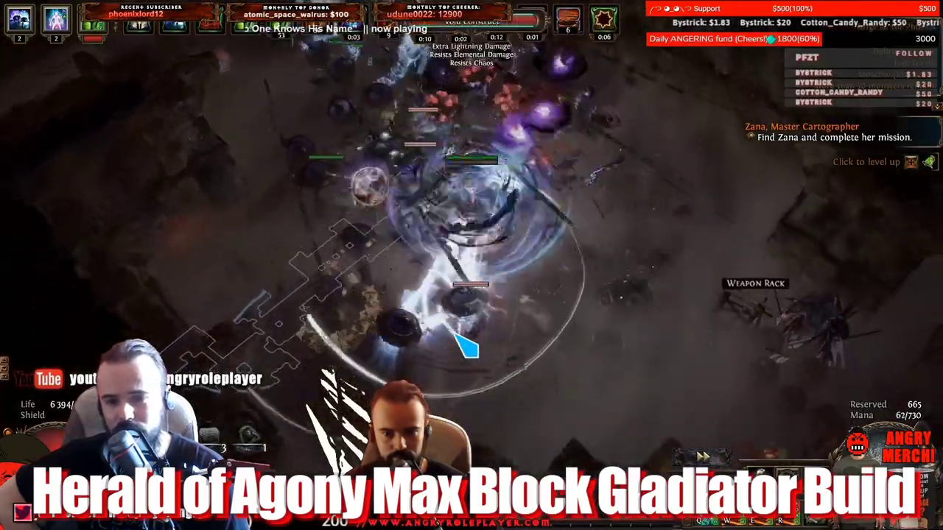
left_click(465, 346)
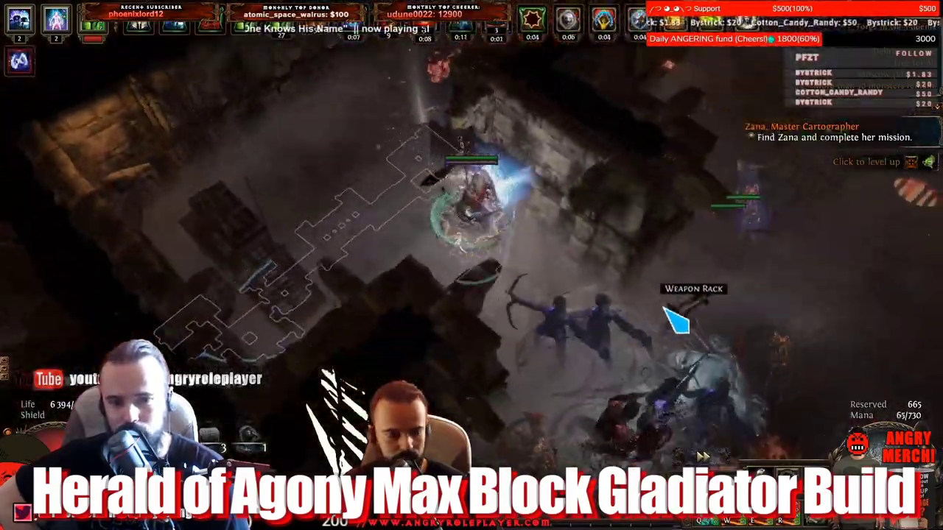
left_click(667, 309)
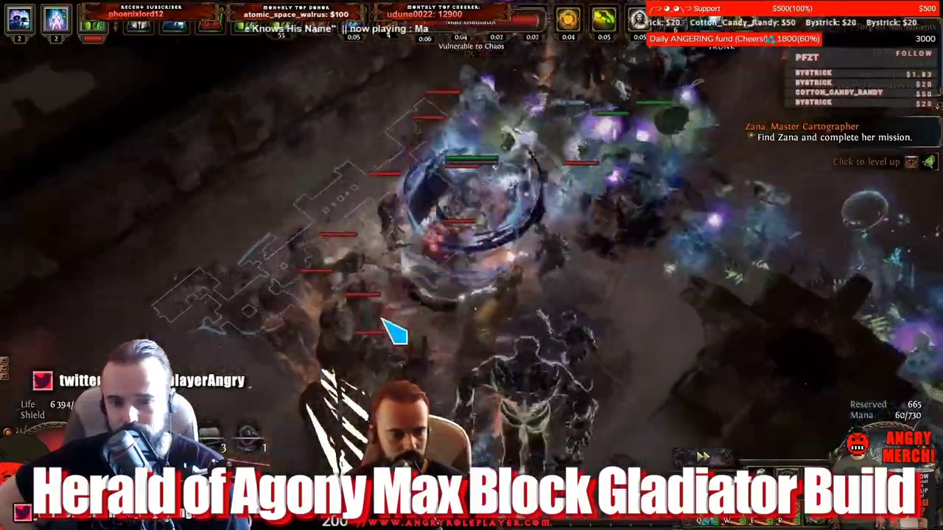
Fight through the dense monster groups beyond the weapon rack.
left_click(624, 262)
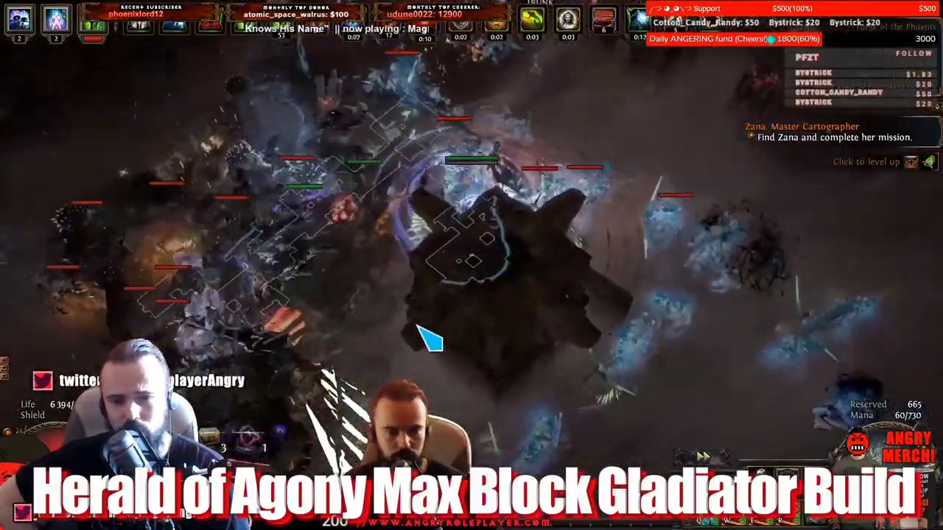
left_click(419, 326)
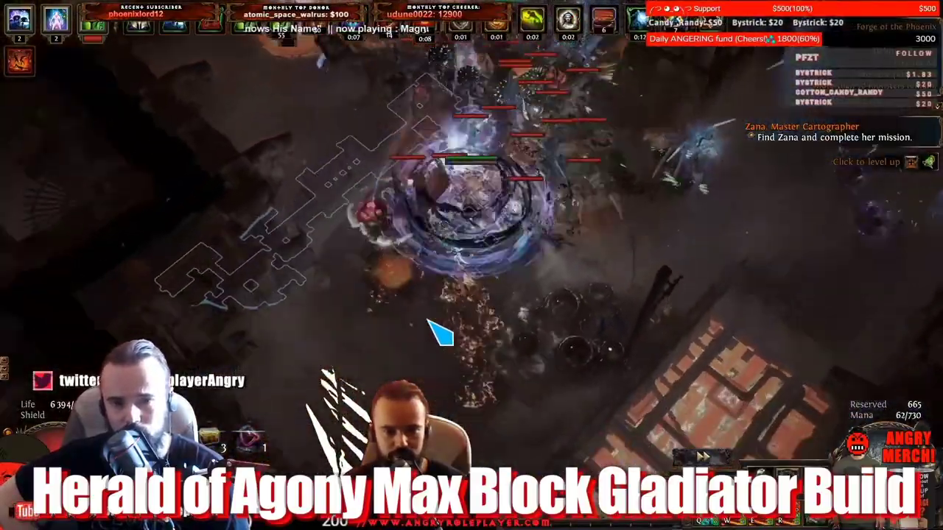
left_click(538, 199)
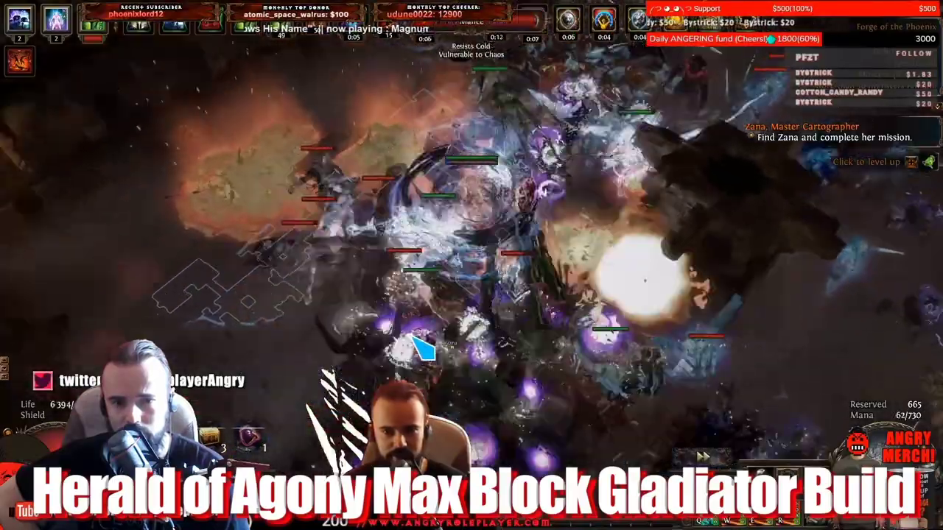
left_click(621, 354)
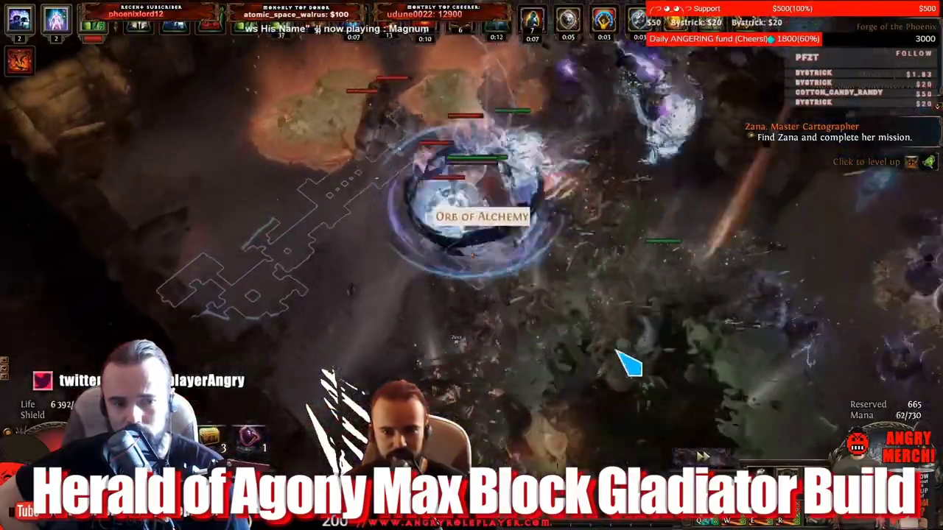
Kill the surrounding monsters and pick up the dropped Orb of Alchemy.
left_click(427, 193)
left_click(548, 217)
left_click(507, 184)
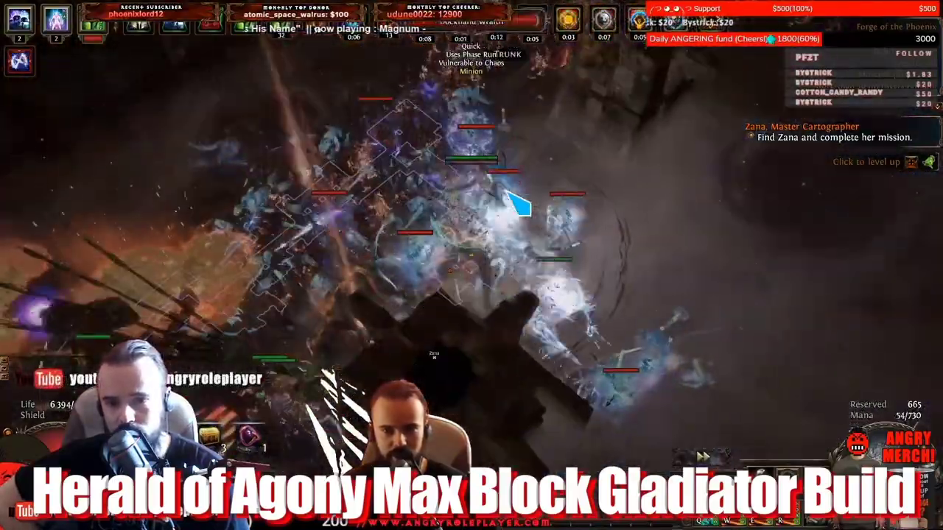
left_click(391, 246)
left_click(431, 329)
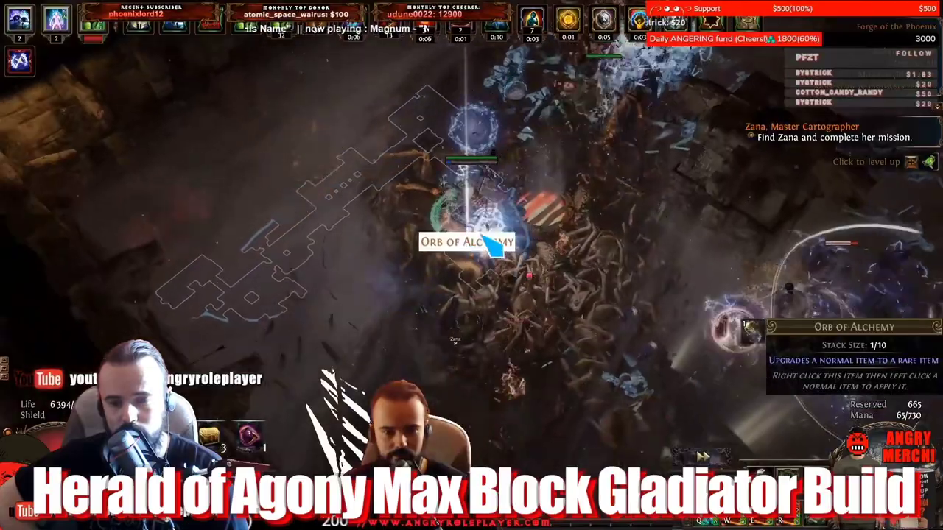
left_click(540, 160)
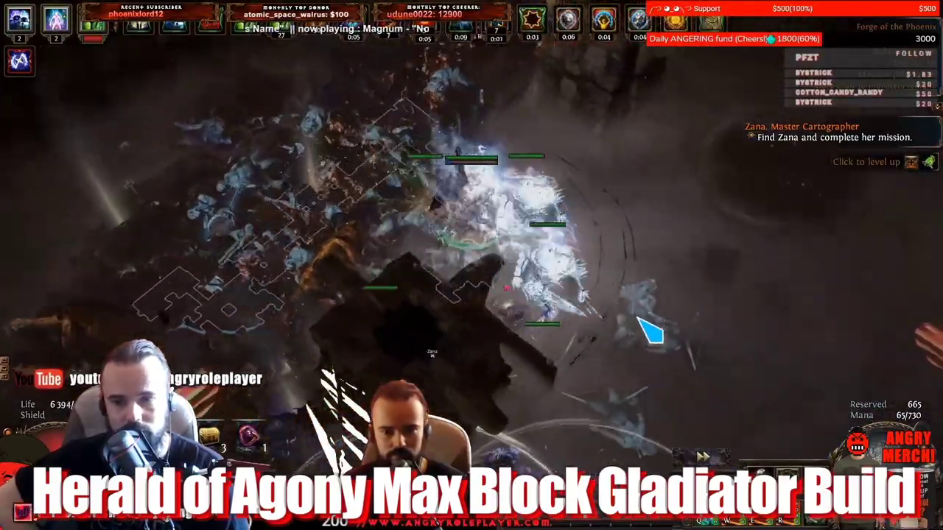
Move to the dropped Burial Chambers Map and pick it up.
left_click(628, 346)
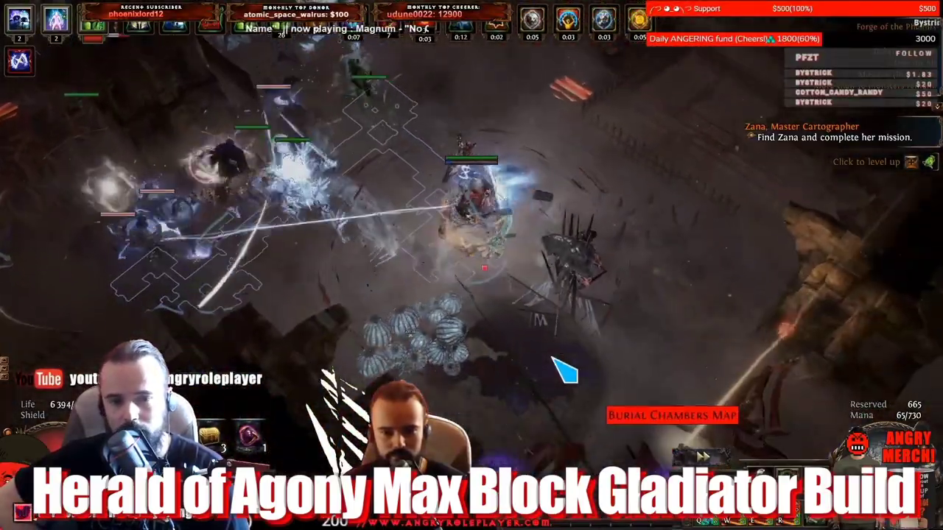
left_click(579, 303)
left_click(580, 303)
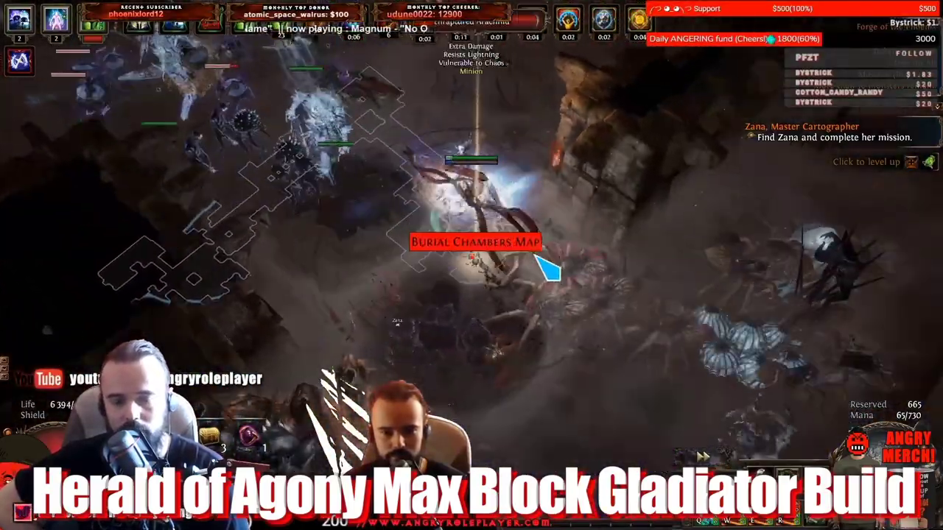
left_click(637, 205)
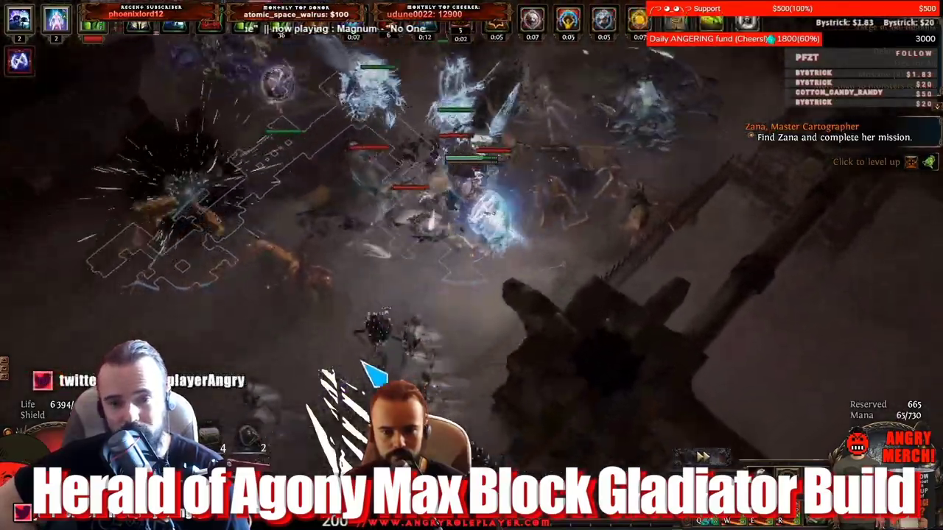
Follow the Zana marker through the remaining monster packs and reach Zana, Master Cartographer.
left_click(529, 366)
left_click(615, 339)
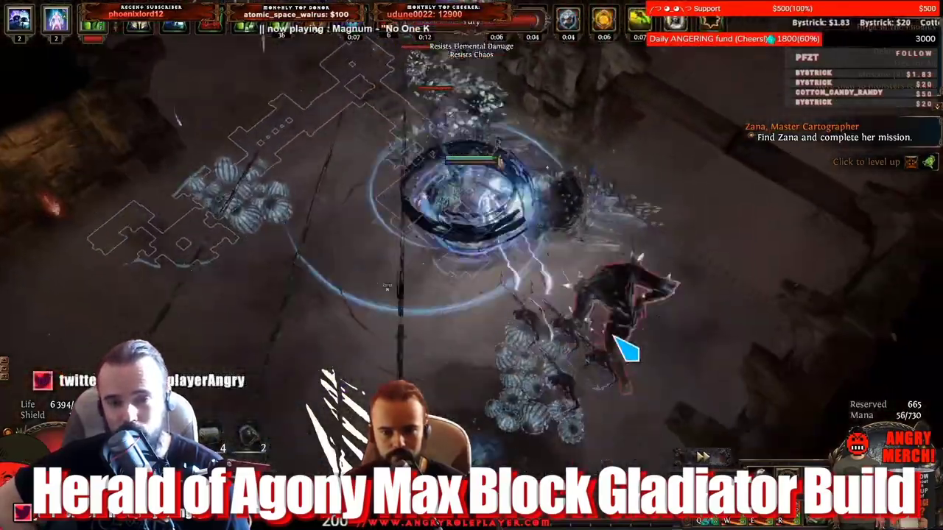
left_click(415, 347)
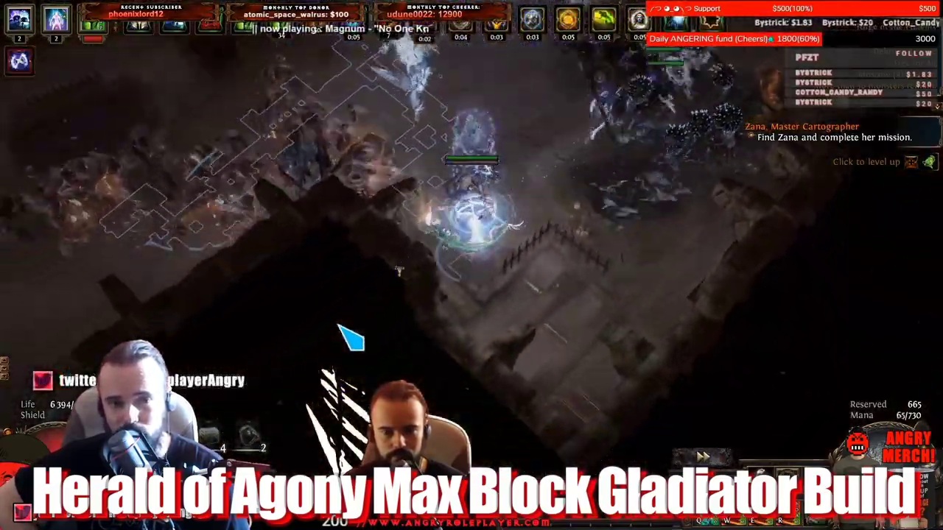
left_click(339, 230)
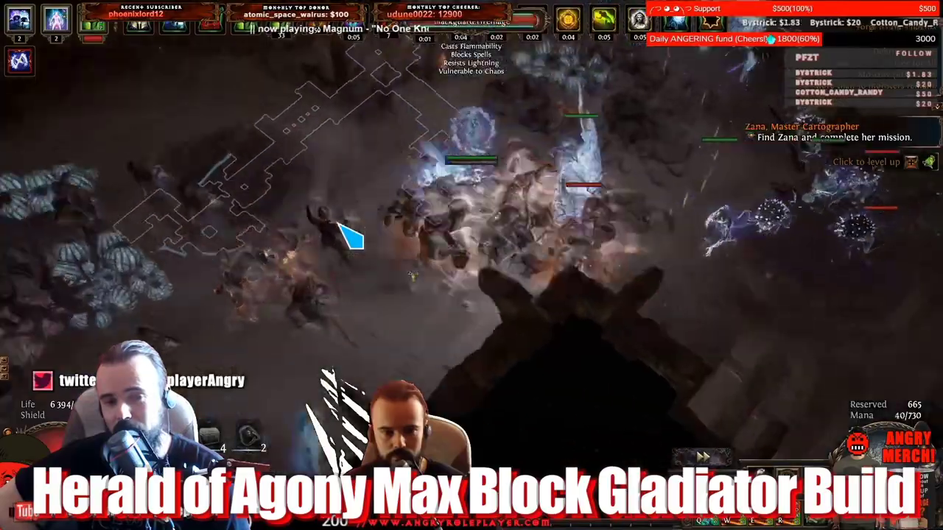
left_click(355, 285)
left_click(590, 346)
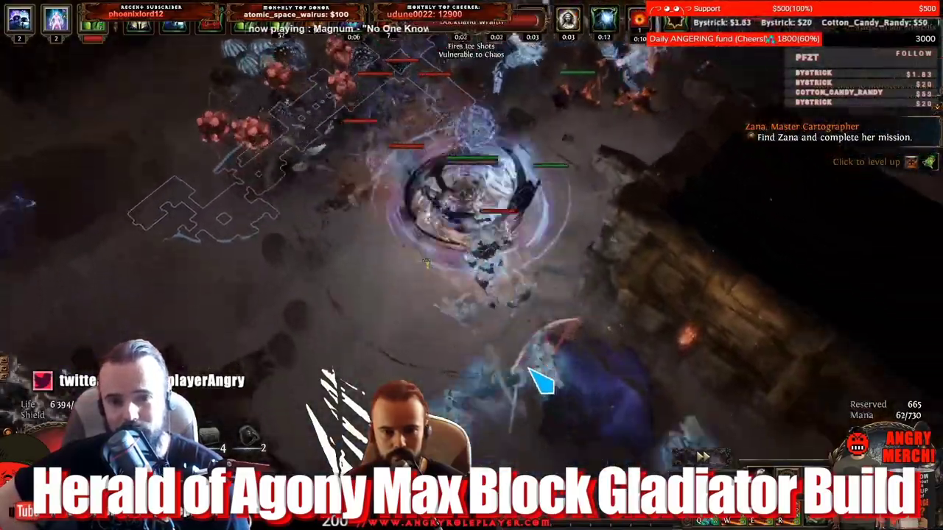
left_click(383, 326)
left_click(310, 250)
left_click(335, 237)
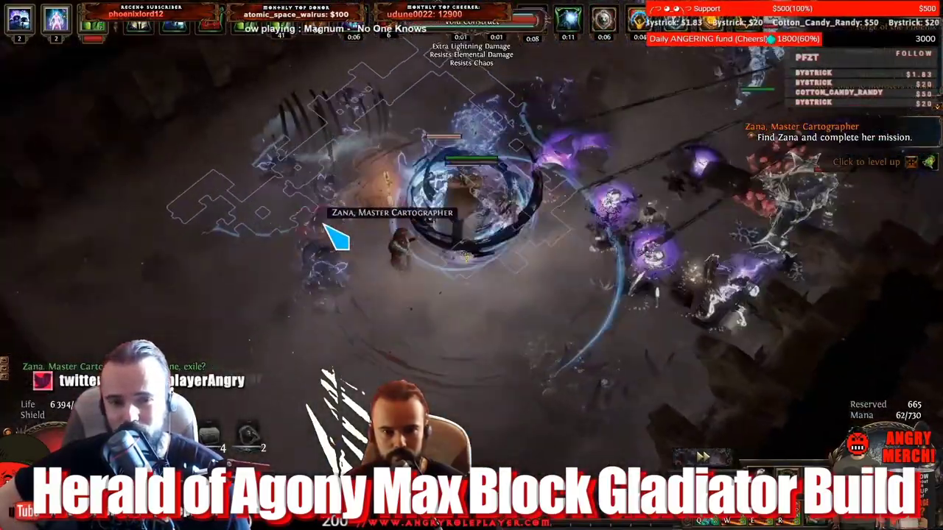
Fight through the monster packs around Zana and continue toward the weapon rack.
key("space")
left_click(587, 358)
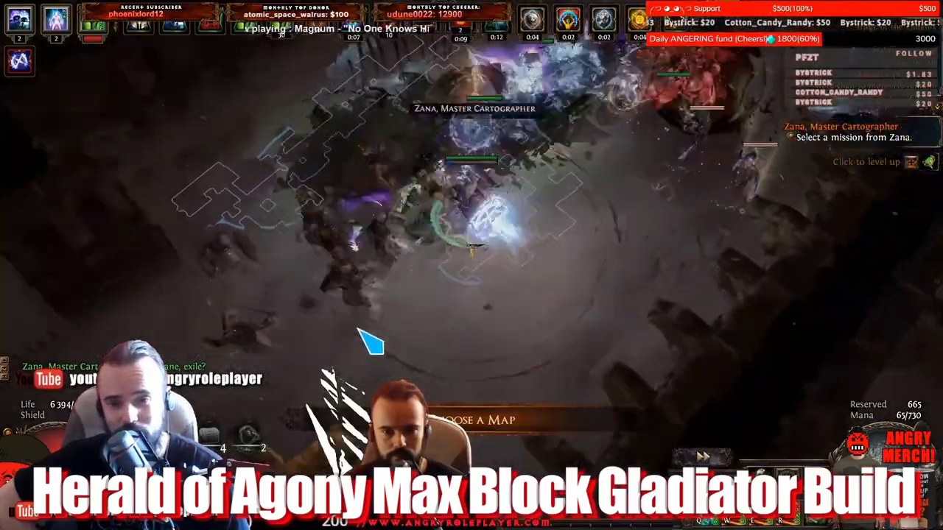
left_click(358, 332)
left_click(523, 179)
left_click(372, 343)
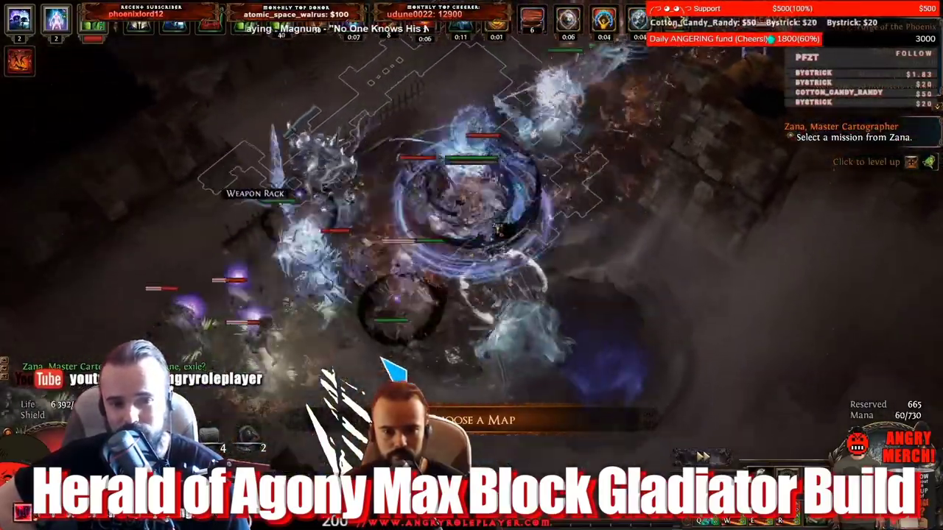
left_click(339, 342)
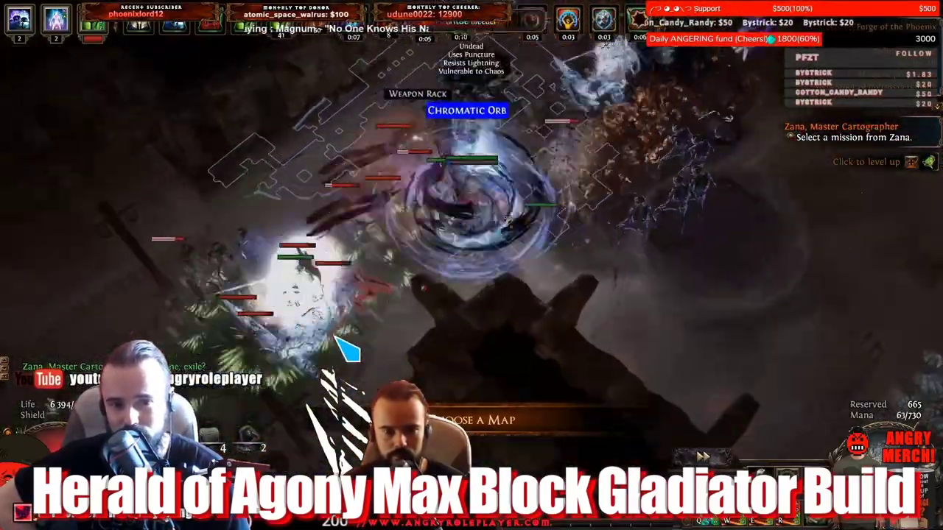
Circle around the weapon rack and kill the remaining monsters near the dropped Chromatic Orb.
left_click(526, 187)
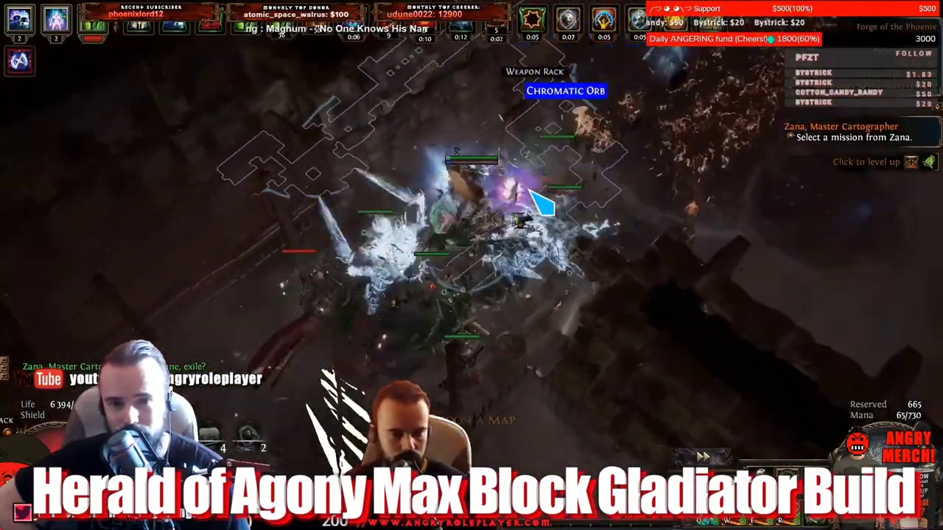
left_click(615, 177)
left_click(621, 125)
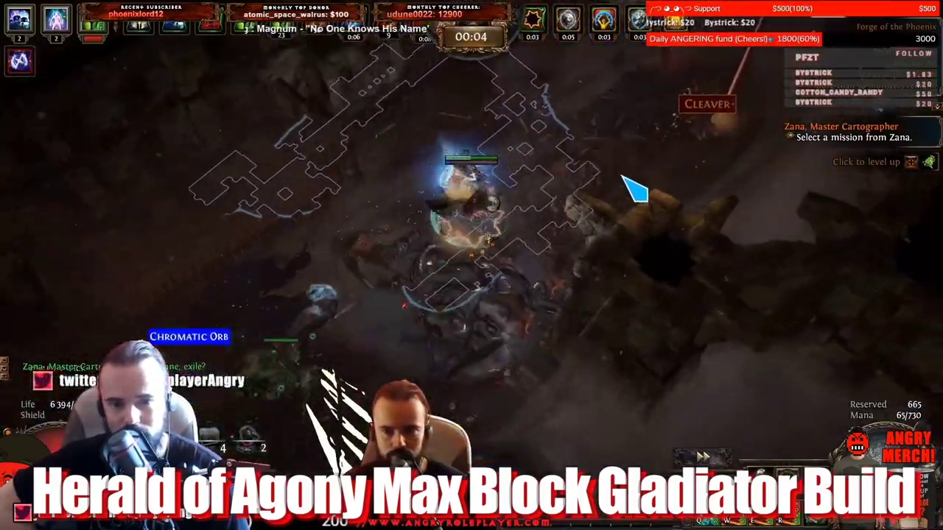
left_click(353, 315)
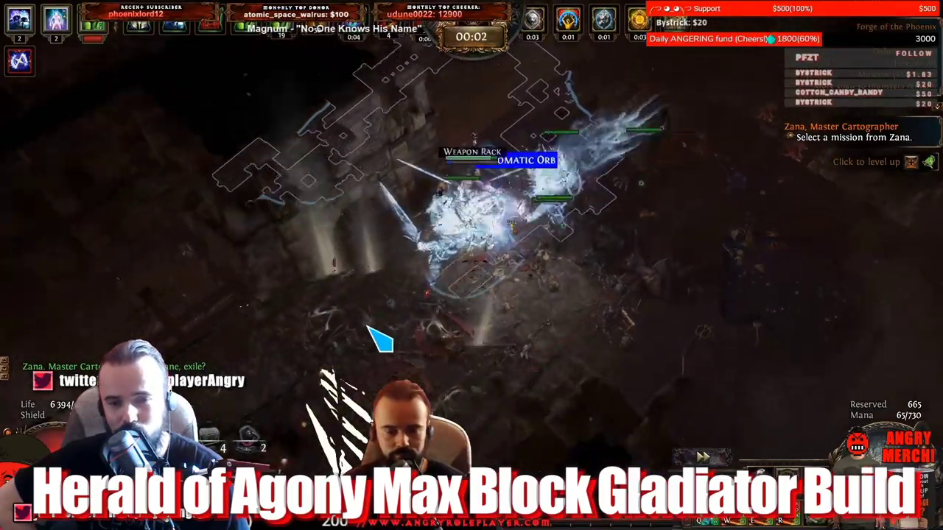
left_click(577, 155)
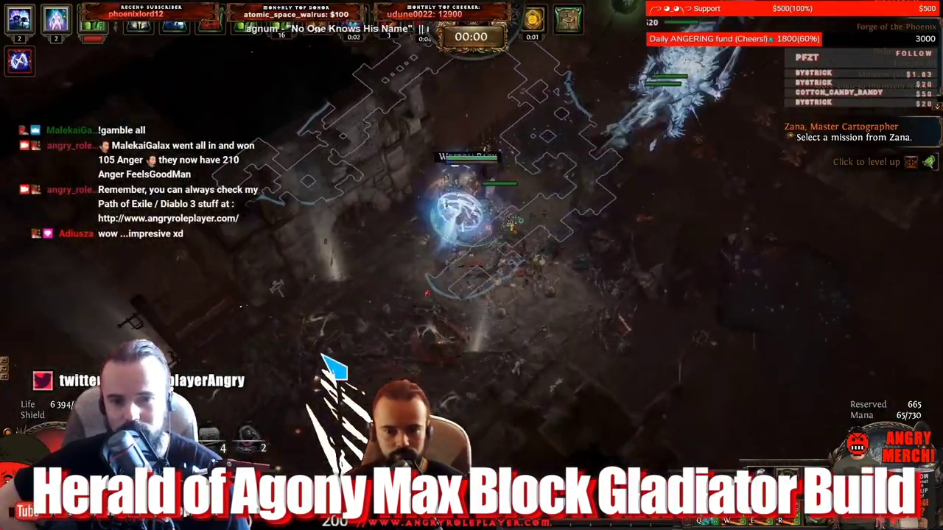
left_click(334, 366)
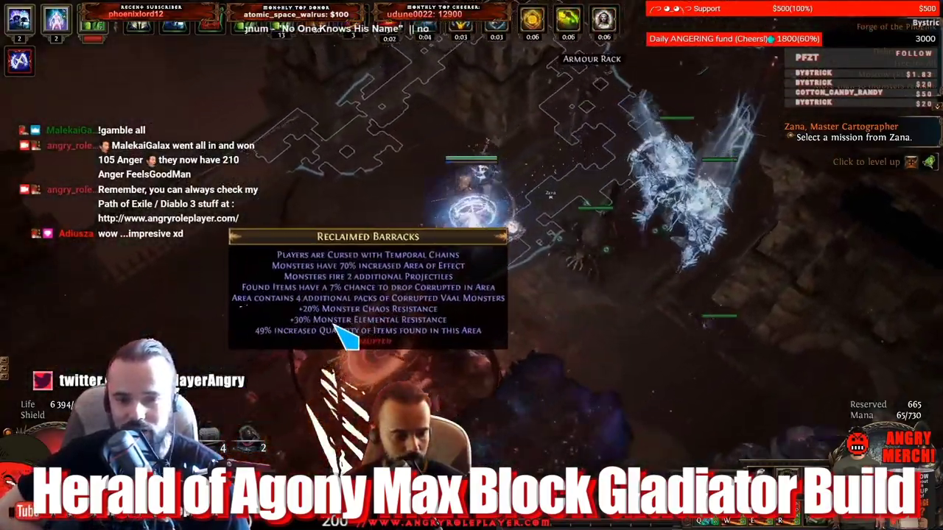
Move past the Reclaimed Barracks entrance and pick up the dropped Orb of Fusing and Simulacrum Splinter.
left_click(340, 319)
left_click(661, 260)
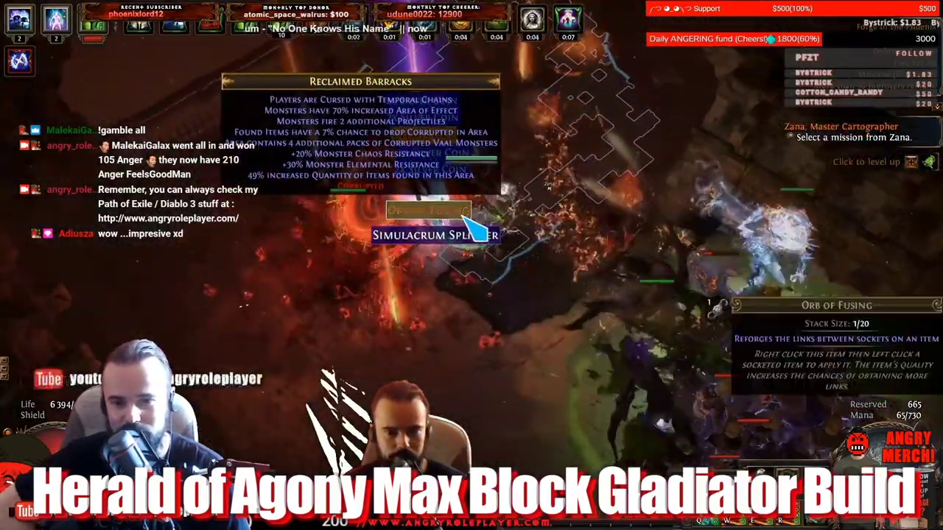
left_click(463, 214)
left_click(469, 249)
Fight through the monsters beyond the loot and advance to the glowing molten grate.
left_click(640, 368)
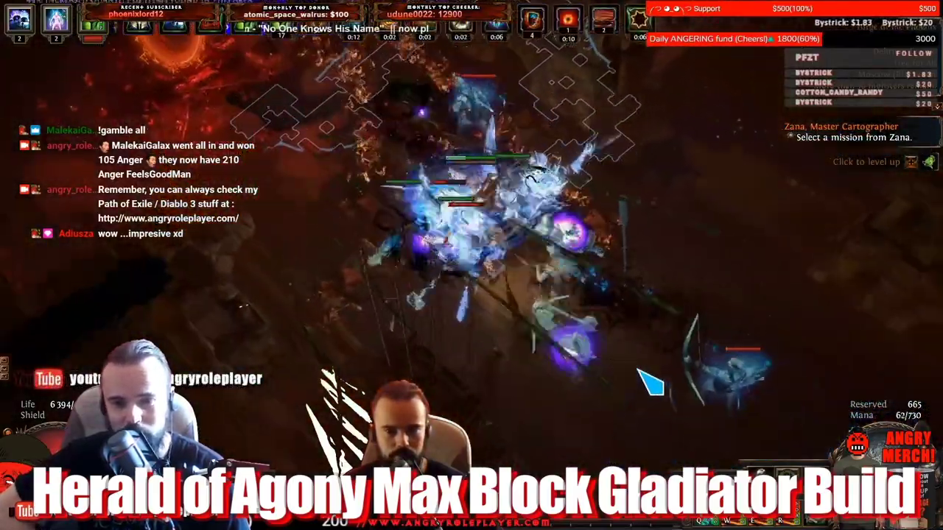
right_click(643, 370)
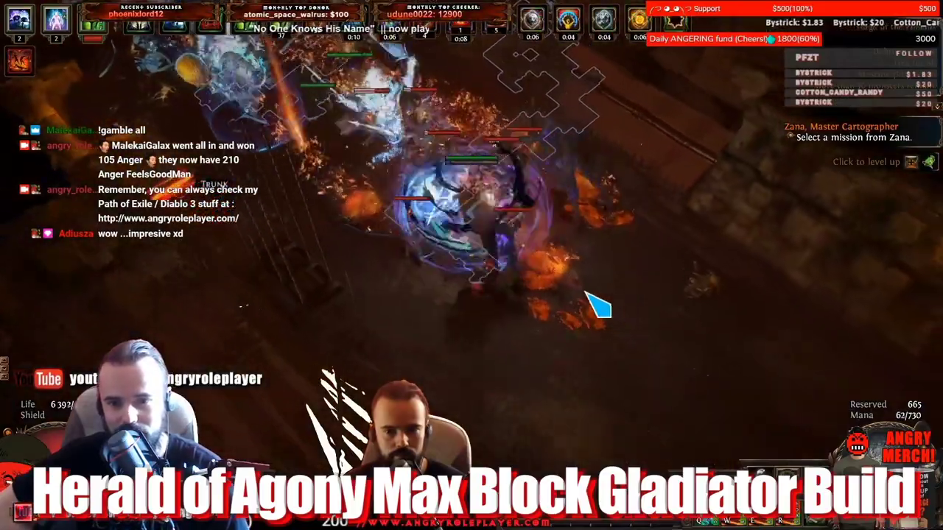
right_click(549, 304)
right_click(599, 288)
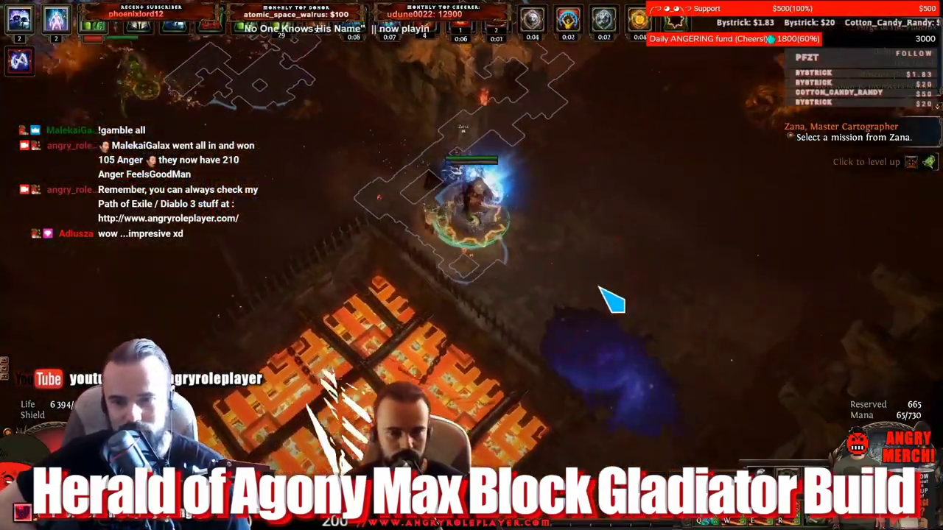
right_click(591, 184)
Kill the skeleton packs around the weapon rack past the molten grate and advance beyond the armour rack.
right_click(547, 331)
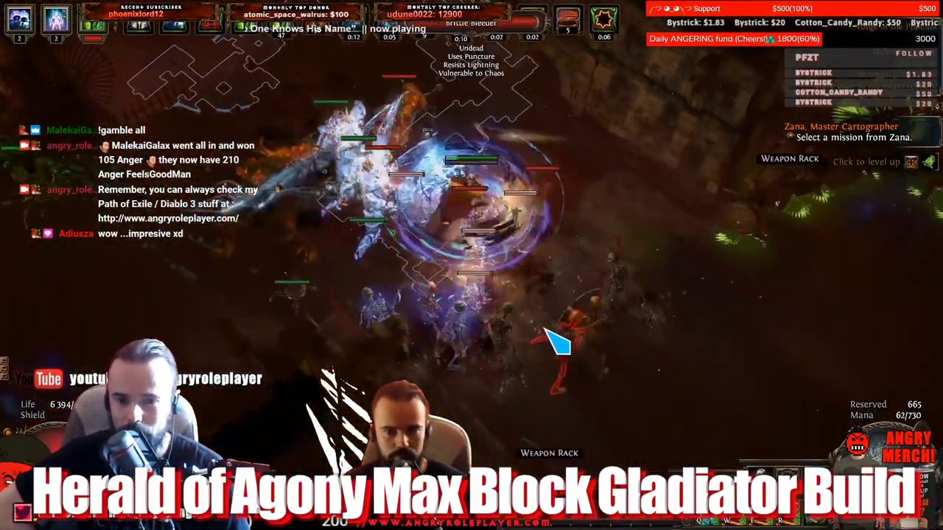
right_click(635, 243)
right_click(578, 199)
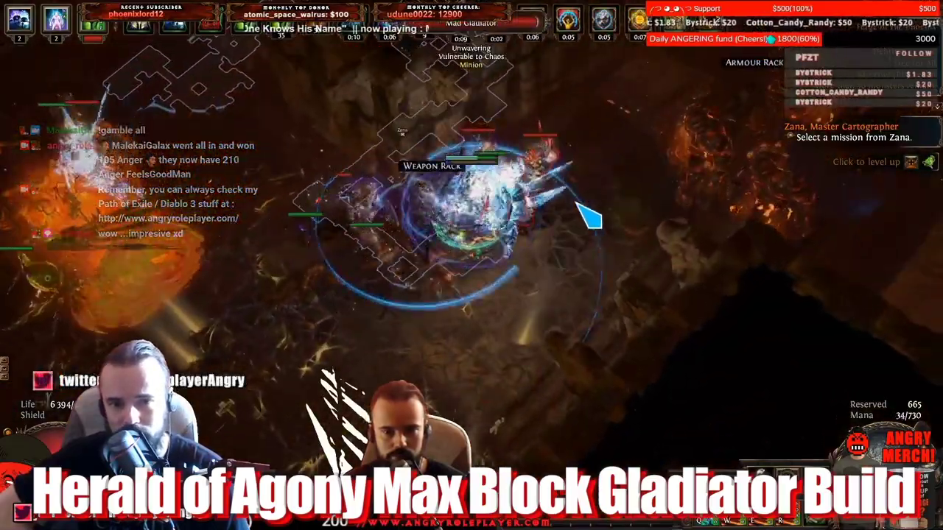
right_click(578, 136)
right_click(580, 139)
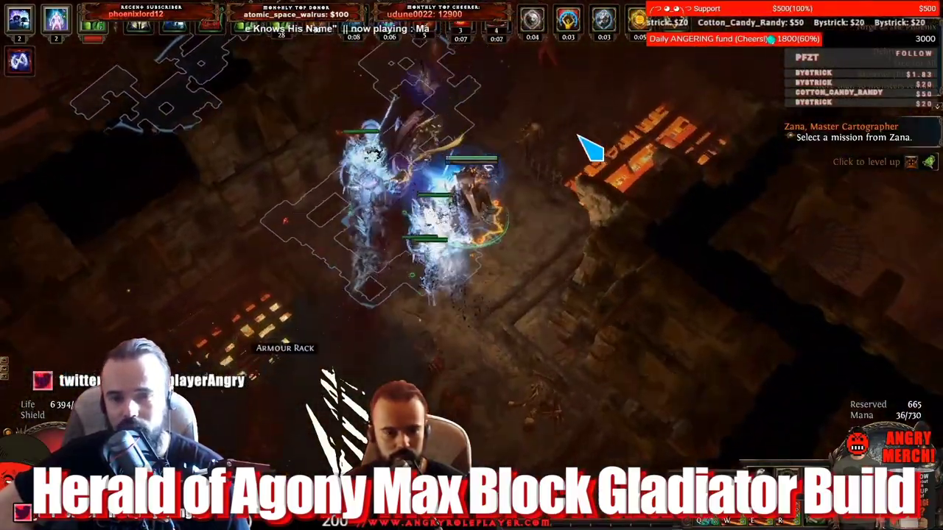
Clear the monster groups along the stone wall while advancing toward the Arena.
right_click(467, 178)
right_click(619, 183)
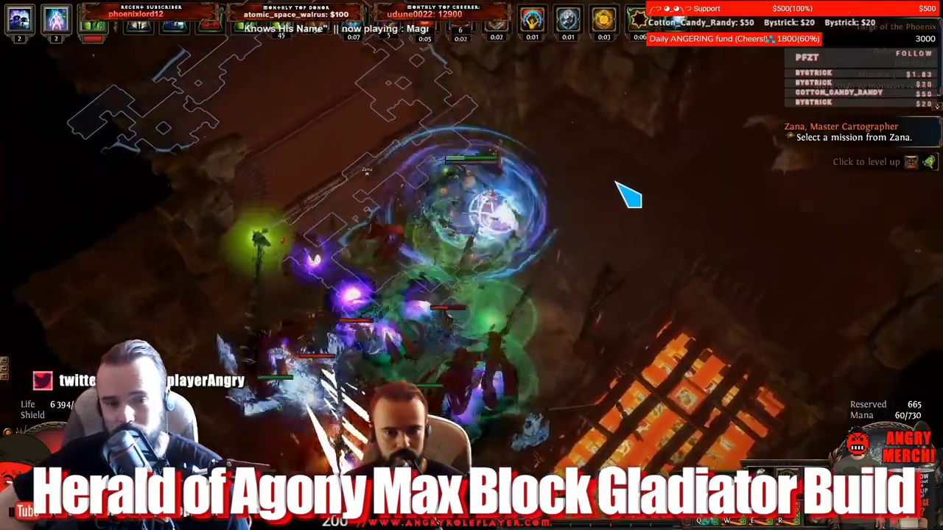
right_click(512, 276)
right_click(455, 301)
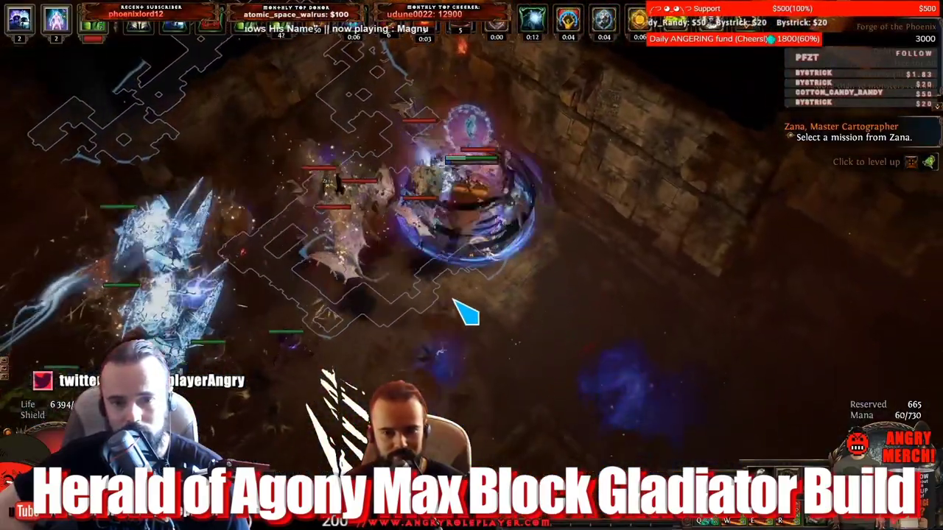
right_click(602, 302)
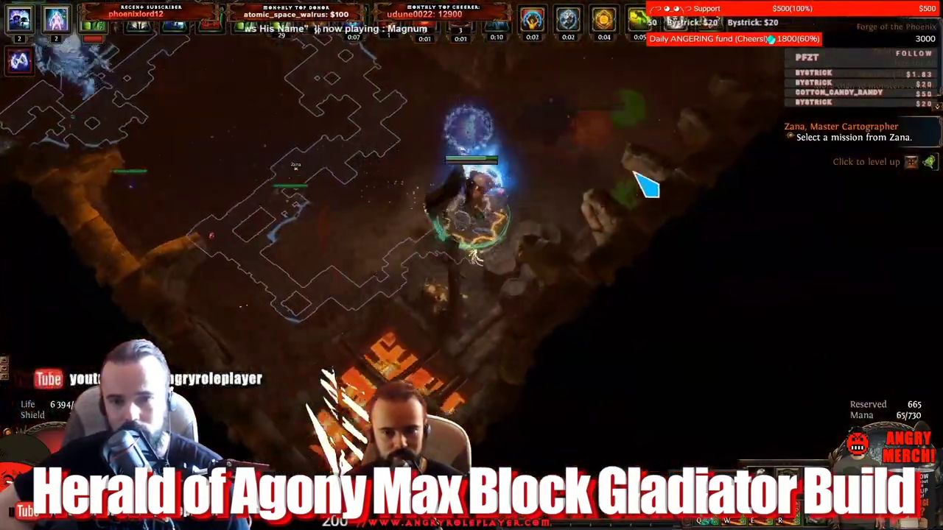
right_click(634, 170)
right_click(648, 196)
Kill the undead packs outside the Arena and move up to its entrance.
right_click(566, 158)
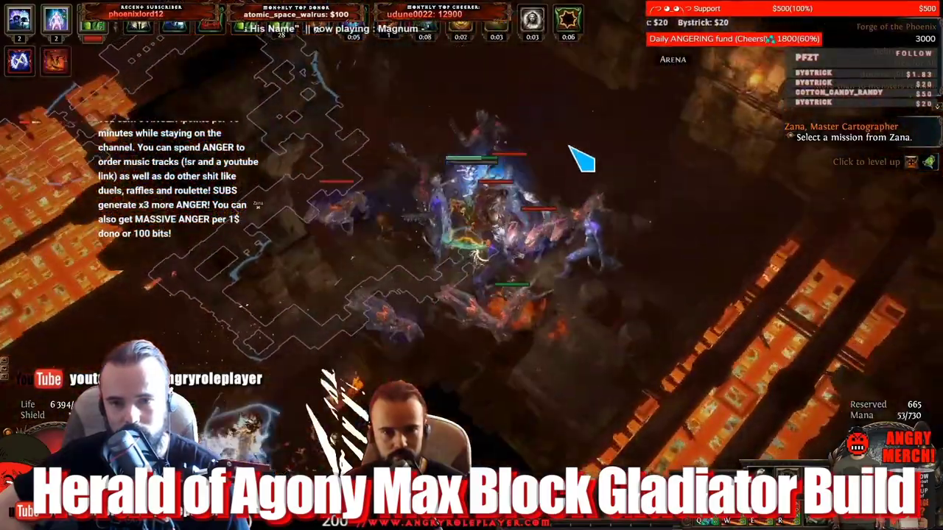
right_click(419, 269)
right_click(451, 179)
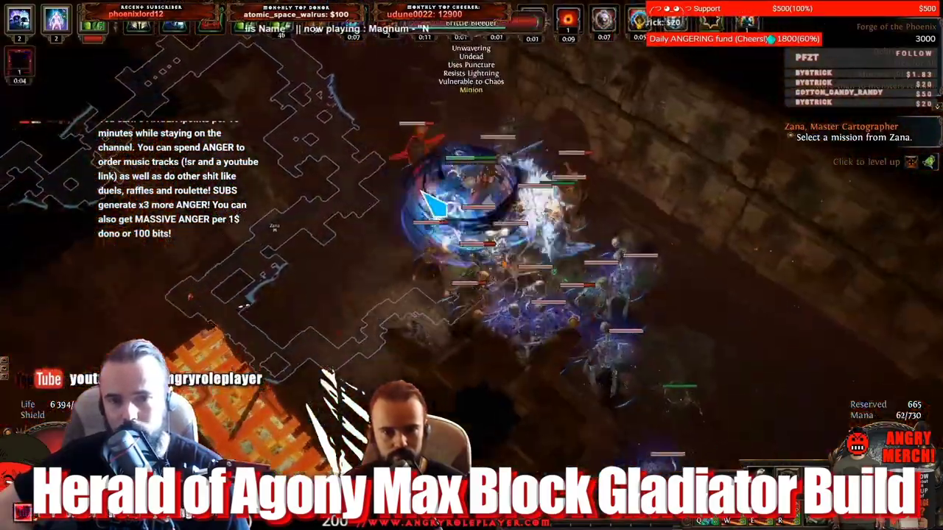
right_click(536, 284)
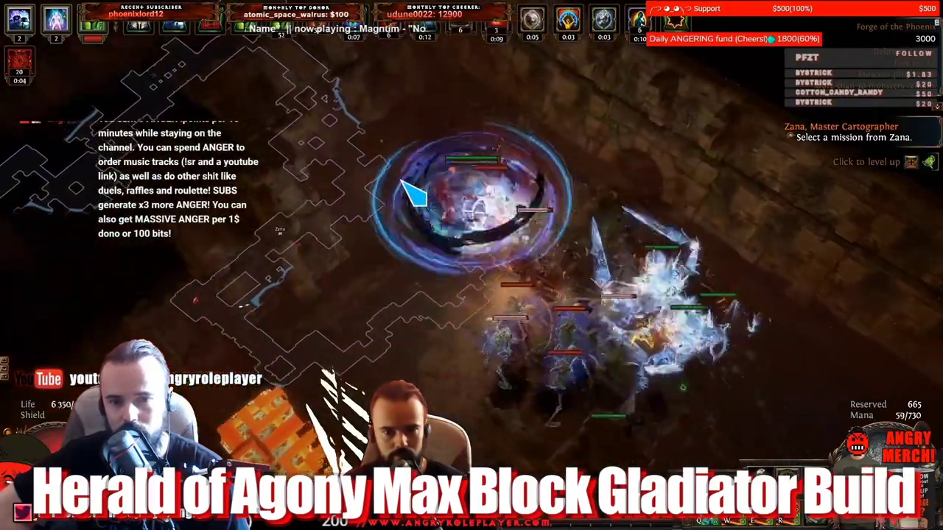
right_click(648, 347)
right_click(457, 184)
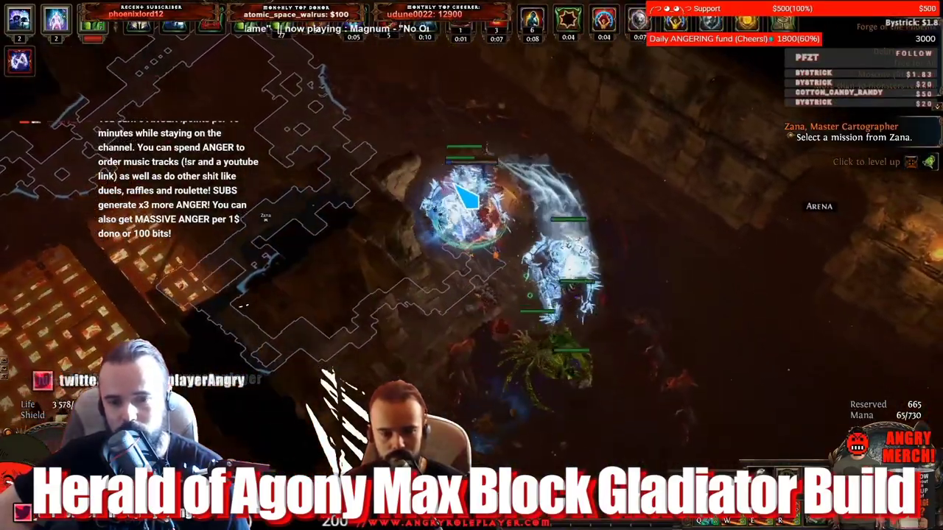
left_click(458, 257)
left_click(549, 333)
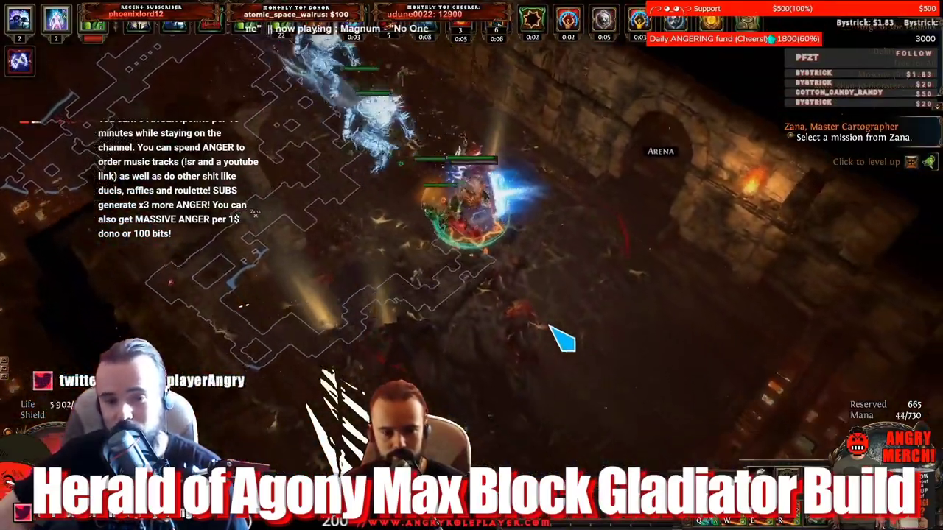
Open a portal to the hideout using an item from the inventory and head into the Arena.
key("i")
right_click(918, 400)
key("i")
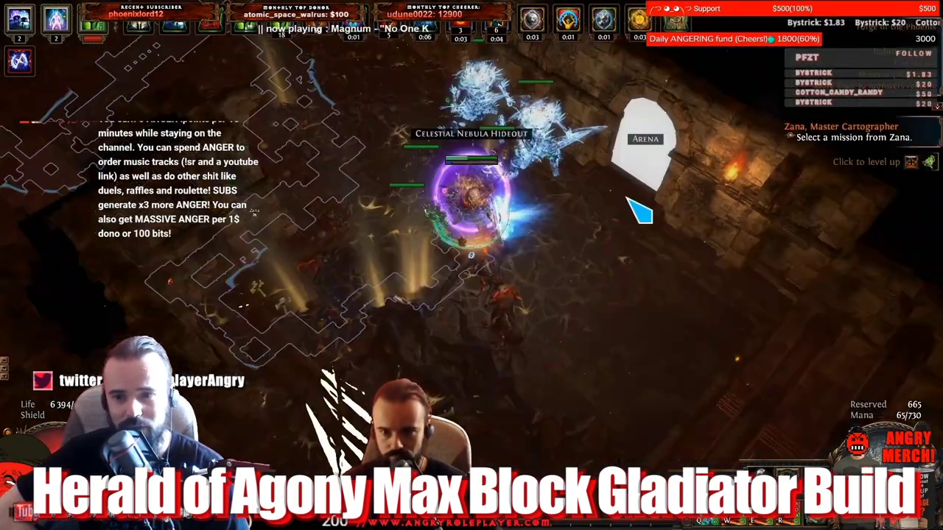
left_click(634, 201)
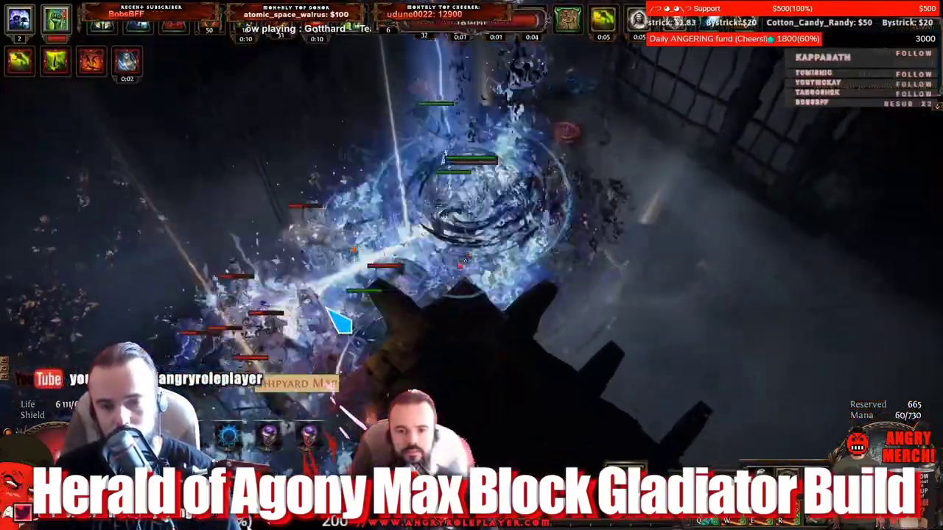
Fight the dense monster packs around the dropped Shipyard Map in the Tower map.
left_click(359, 332)
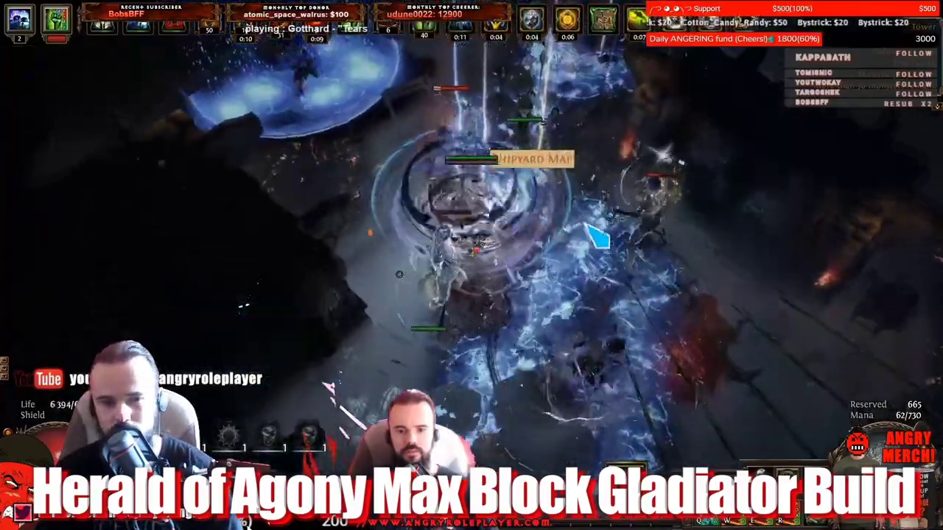
left_click(587, 225)
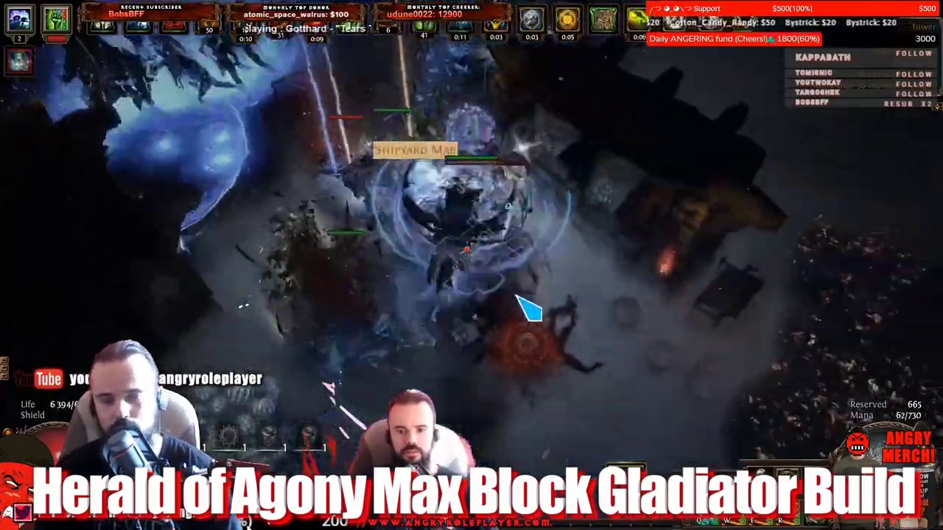
left_click(355, 181)
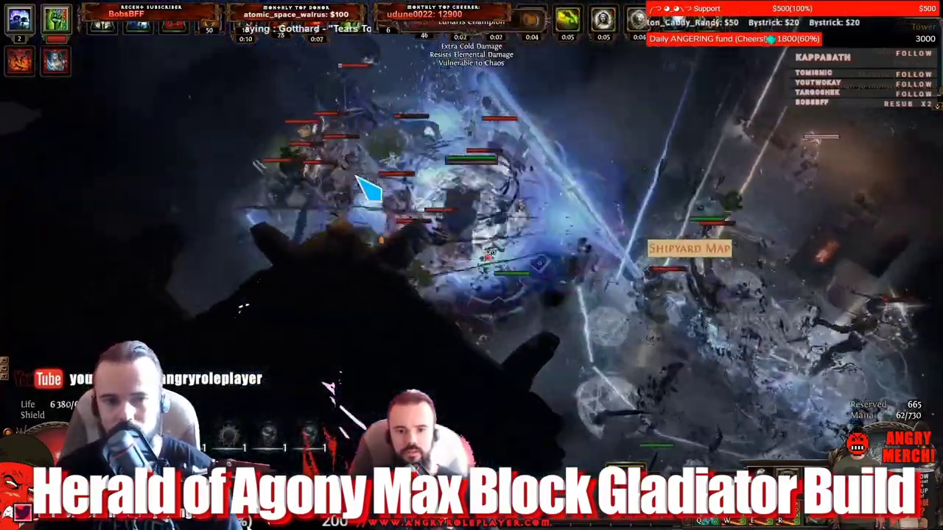
mouse_move(358, 179)
left_mouse_down()
mouse_move(466, 278)
mouse_move(583, 233)
left_mouse_up()
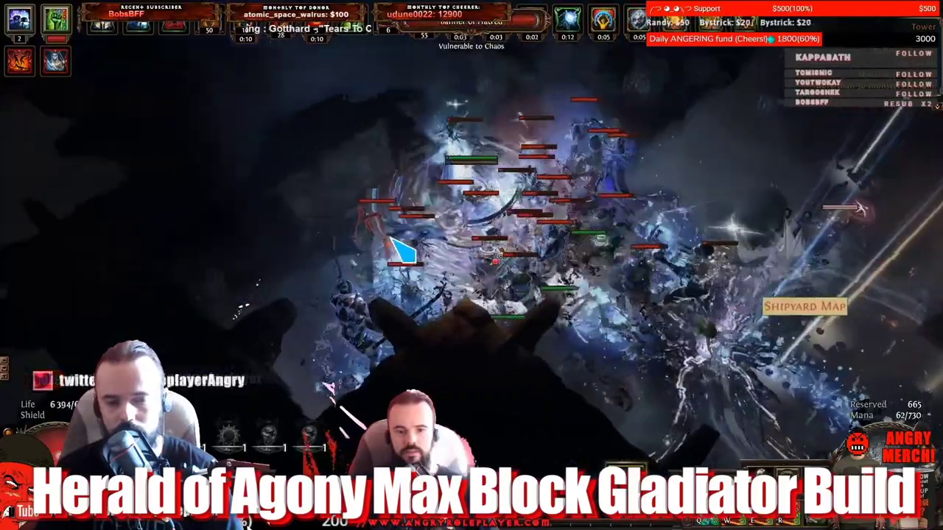
mouse_move(391, 238)
left_mouse_down()
mouse_move(568, 227)
mouse_move(464, 295)
mouse_move(357, 254)
mouse_move(536, 313)
left_mouse_up()
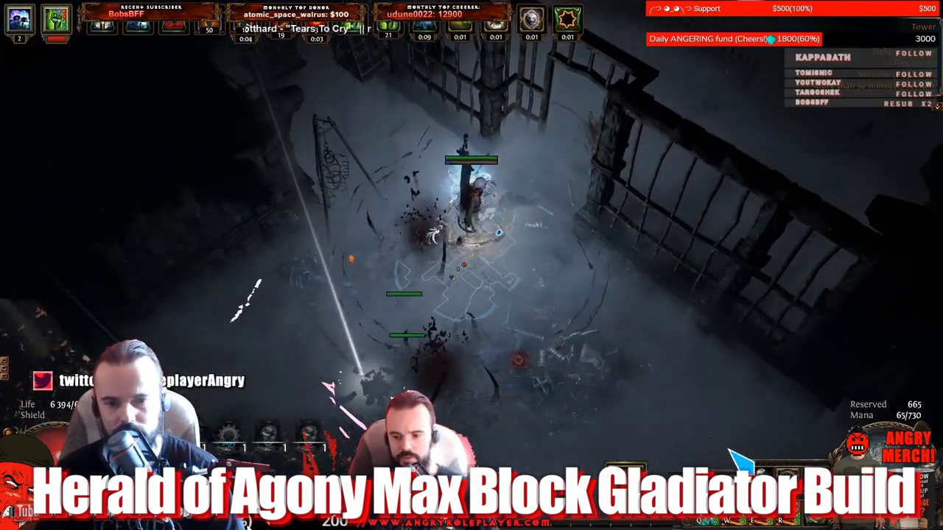
Advance through the Tower map from the iron fences and attack the next monster groups.
left_click(784, 455)
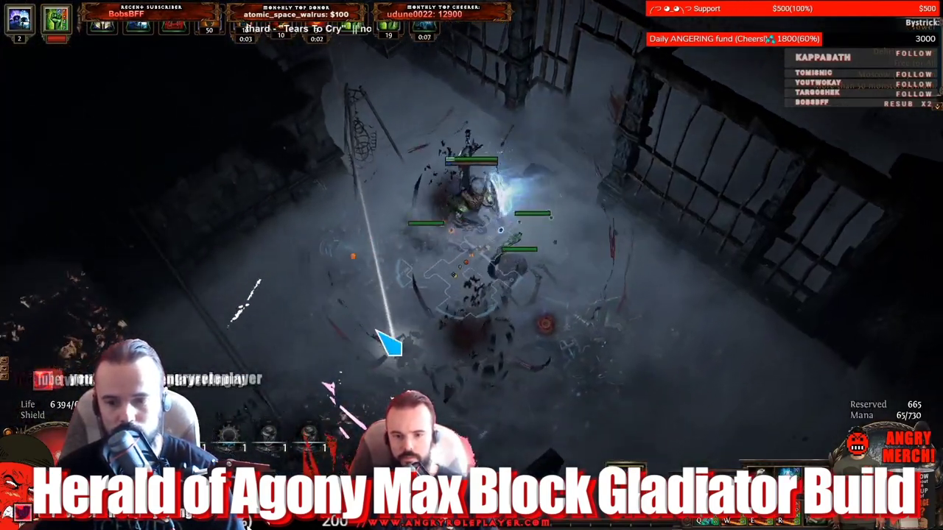
left_click_drag(374, 330, 391, 320)
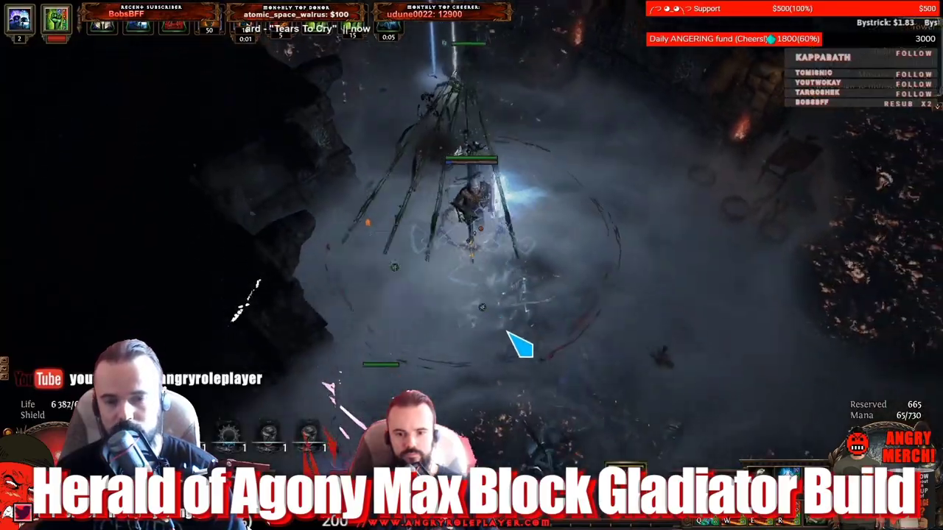
mouse_move(490, 337)
left_mouse_down()
mouse_move(332, 339)
mouse_move(410, 318)
left_mouse_up()
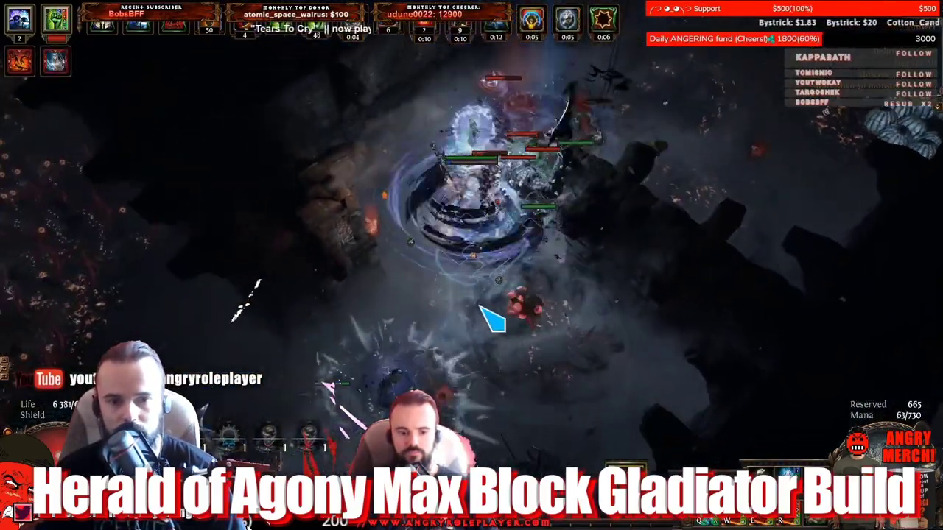
mouse_move(484, 305)
left_mouse_down()
mouse_move(488, 214)
mouse_move(507, 185)
mouse_move(410, 223)
mouse_move(433, 266)
mouse_move(526, 246)
mouse_move(395, 262)
mouse_move(524, 258)
mouse_move(442, 250)
mouse_move(517, 219)
mouse_move(427, 234)
mouse_move(526, 243)
mouse_move(427, 260)
mouse_move(503, 360)
mouse_move(299, 353)
mouse_move(343, 251)
mouse_move(390, 185)
mouse_move(433, 184)
mouse_move(585, 269)
mouse_move(558, 332)
mouse_move(358, 185)
mouse_move(368, 173)
mouse_move(360, 163)
mouse_move(409, 156)
mouse_move(636, 314)
mouse_move(611, 340)
mouse_move(652, 344)
mouse_move(680, 372)
mouse_move(368, 202)
mouse_move(531, 301)
mouse_move(694, 321)
left_mouse_up()
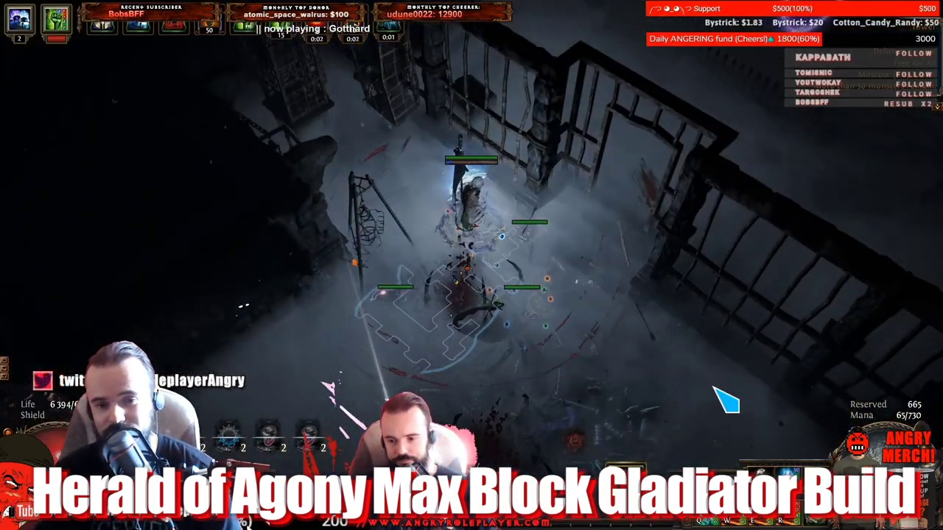
Inspect the Two-Toned Boots in the inventory and the corpse-spawning gem socketed in them.
key("i")
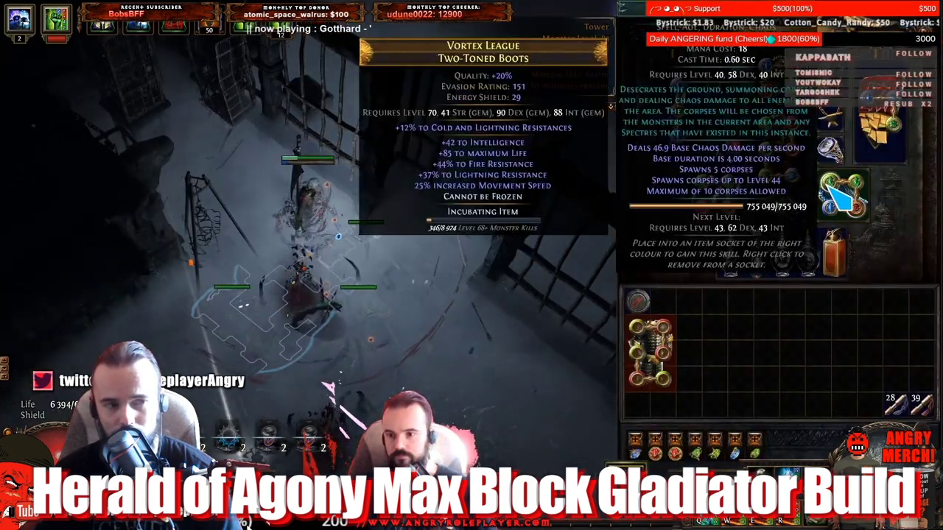
mouse_move(744, 193)
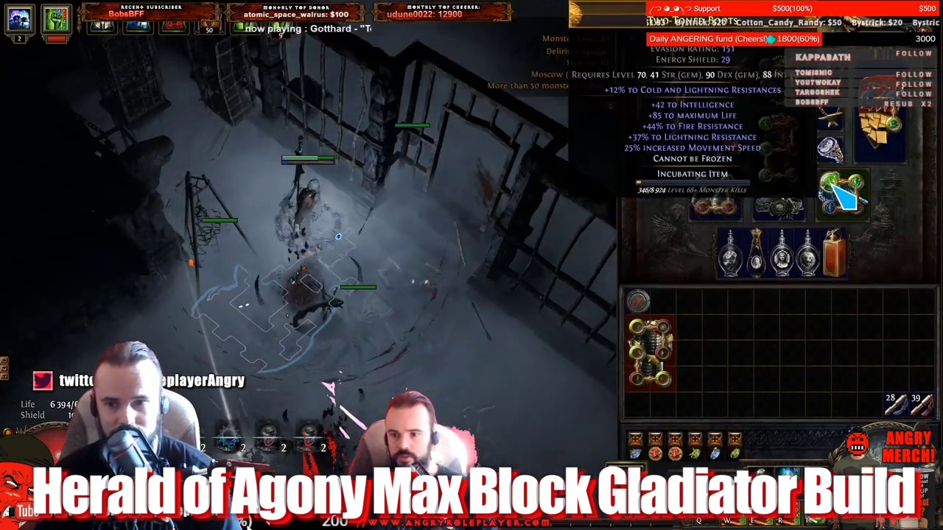
key("i")
Advance through the iron gate, spawn corpses, cast the minion skills near them, and recheck the Two-Toned Boots.
key("q")
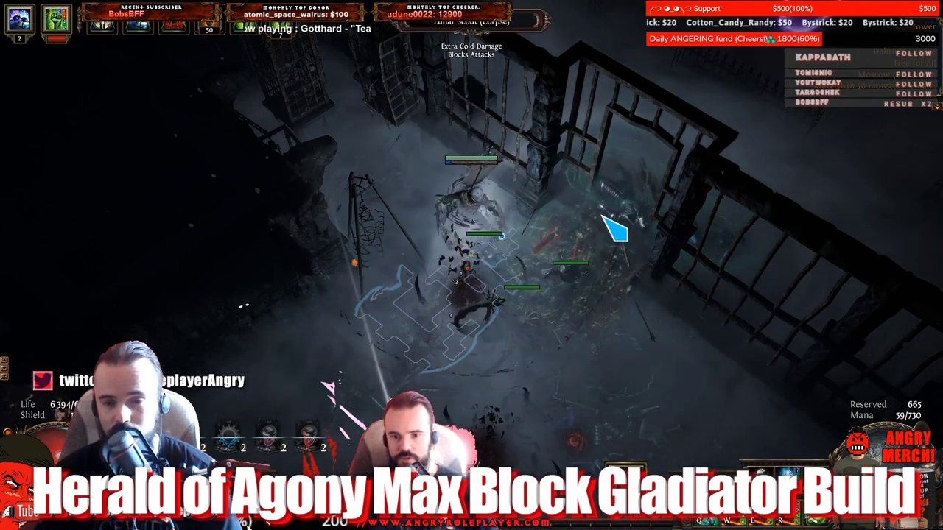
left_click(772, 204)
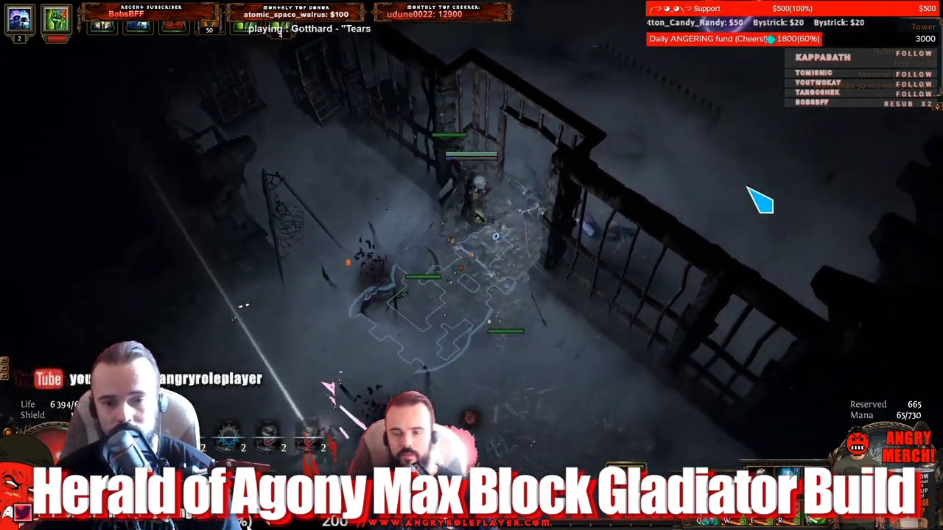
key("q")
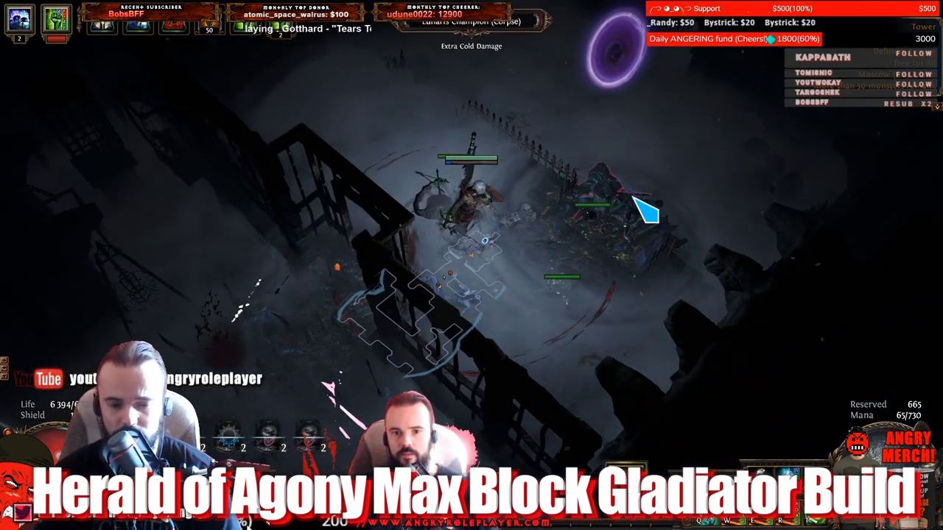
key("w")
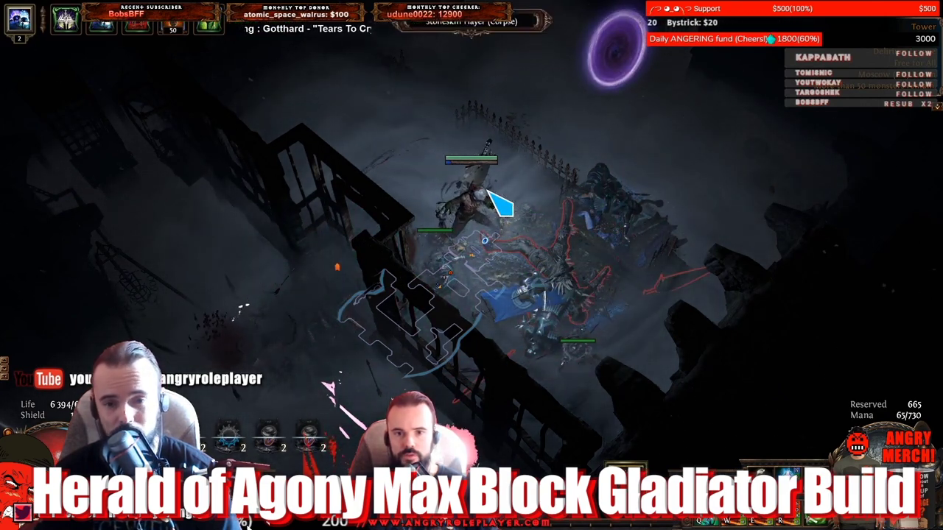
key("e")
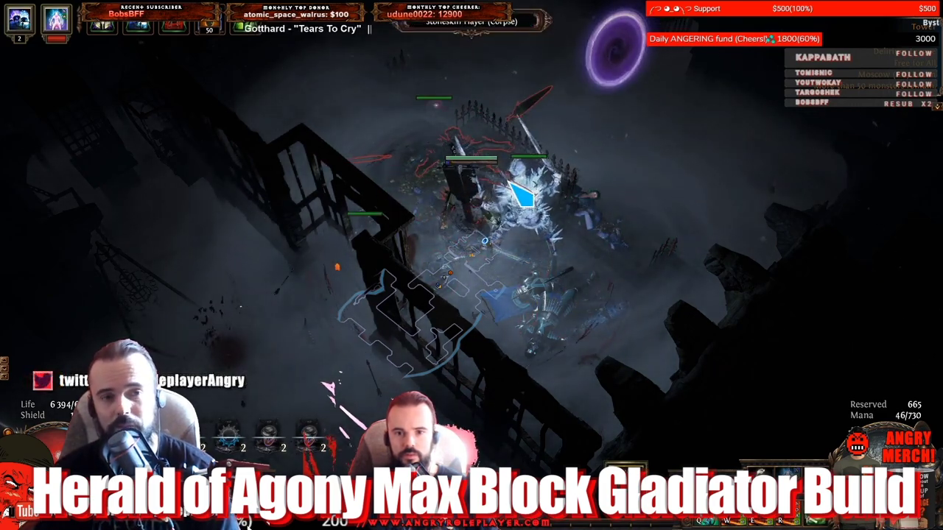
key("i")
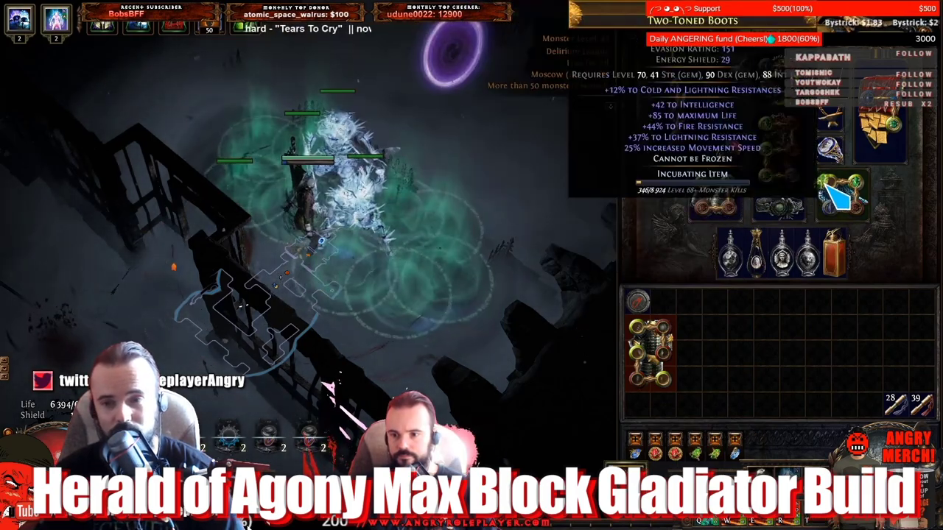
key("i")
Collect the Orb of Alchemy, Simulacrum Splinter, Jeweller's Orb, 8x Ancient Shard and Weeping Essence of Woe from the ground.
left_click(423, 293)
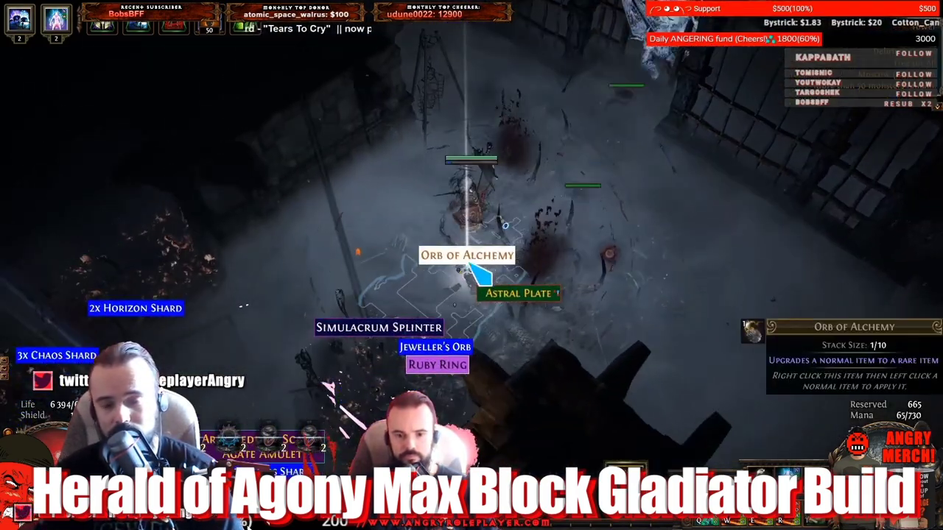
left_click(467, 261)
left_click(425, 307)
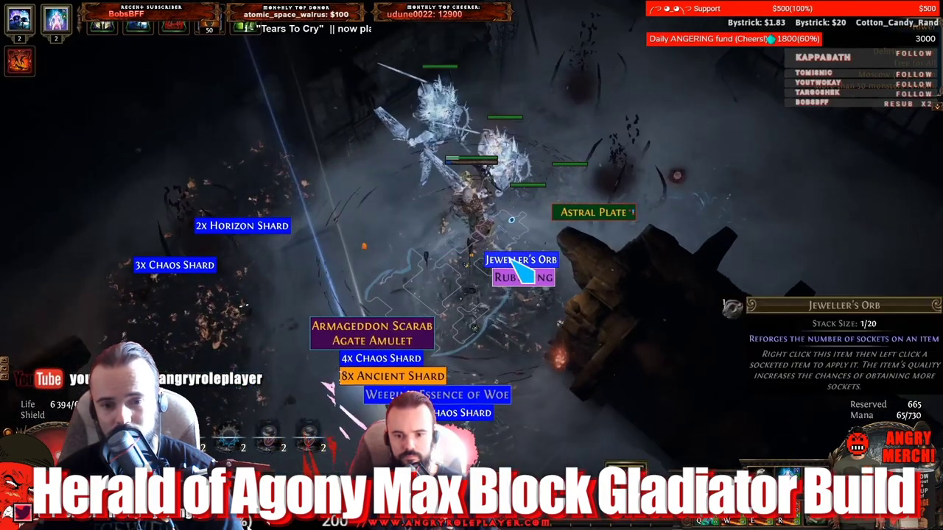
left_click(511, 258)
left_click(448, 312)
left_click(467, 232)
left_click(487, 245)
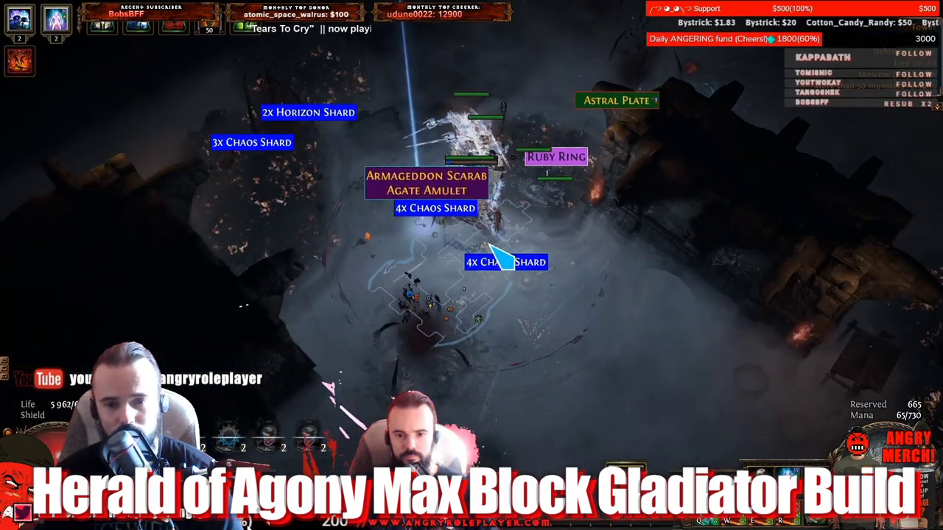
Collect the two 4x Chaos Shard stacks, the 3x Chaos Shard and the 2x Horizon Shard.
left_click(493, 258)
left_click(439, 212)
left_click(445, 221)
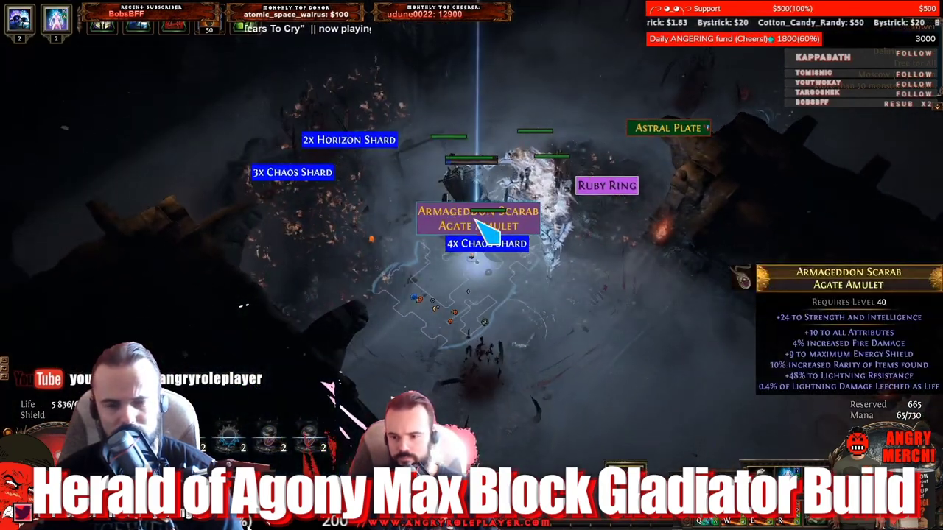
left_click(487, 243)
left_click(305, 176)
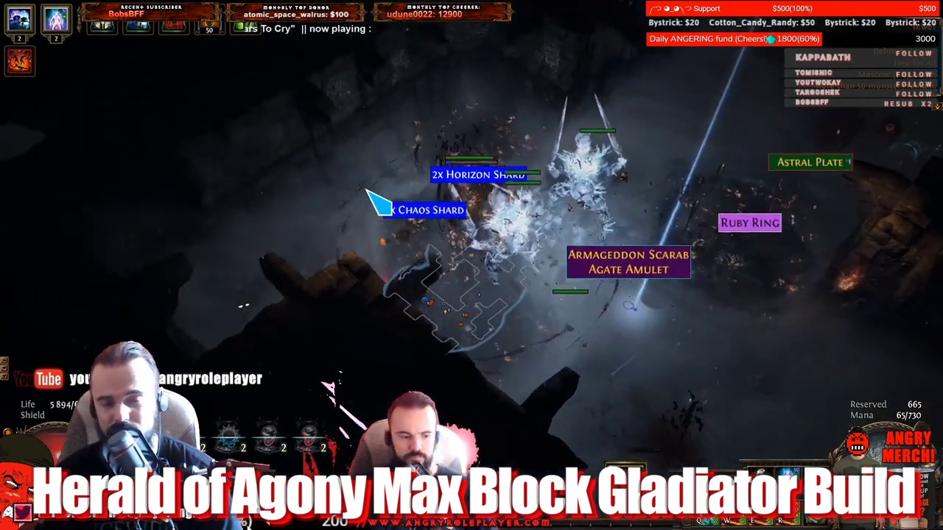
left_click(376, 199)
left_click(490, 178)
Advance past the Armageddon Scarab Agate Amulet and attack the next monster pack in the Tower map.
left_click(543, 343)
left_click(604, 411)
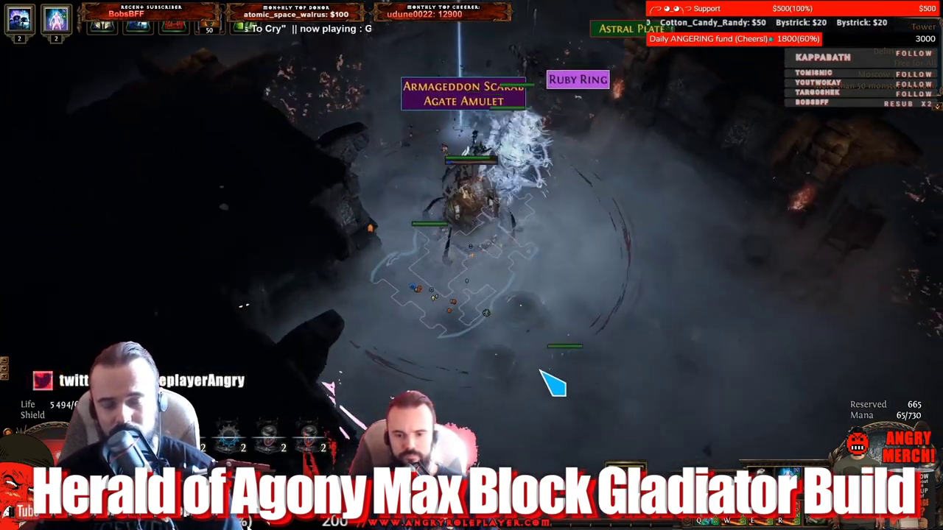
left_click(610, 341)
left_click(640, 332)
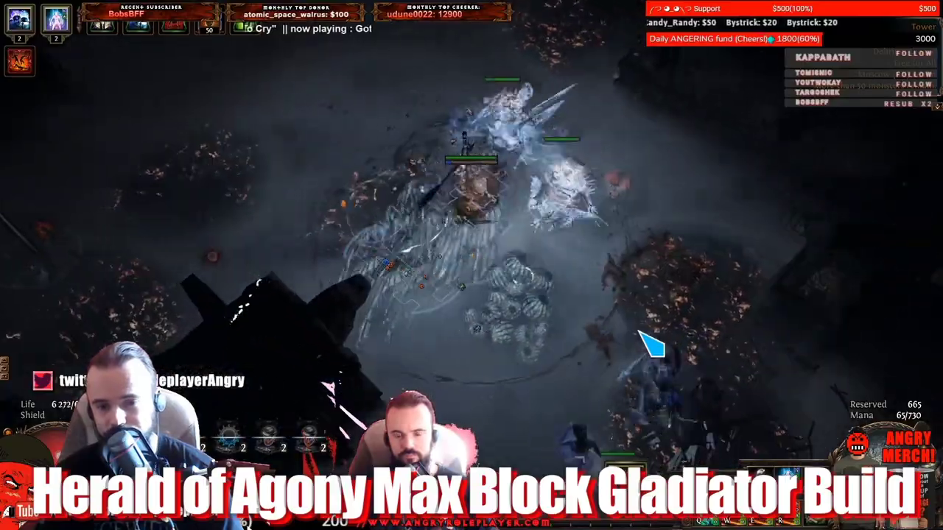
left_click(532, 358)
left_click(470, 347)
left_click(417, 303)
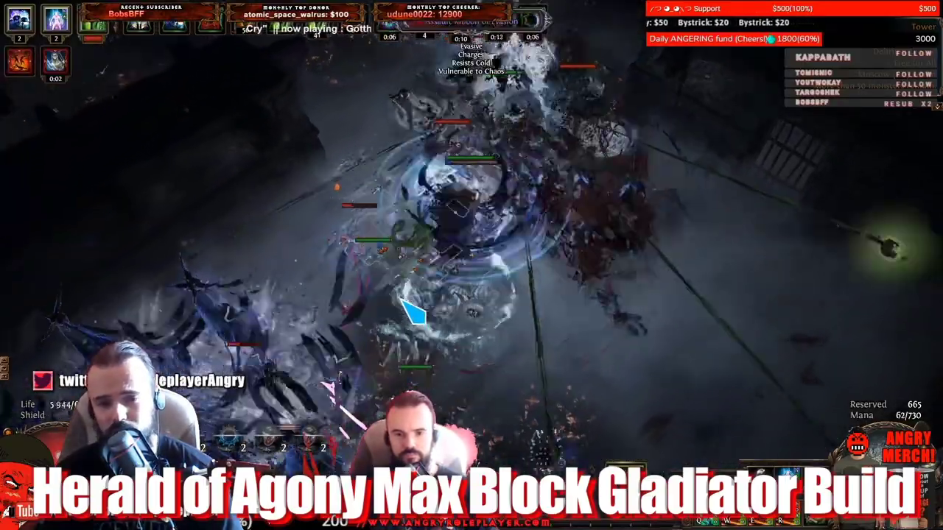
left_click(401, 299)
left_click(415, 301)
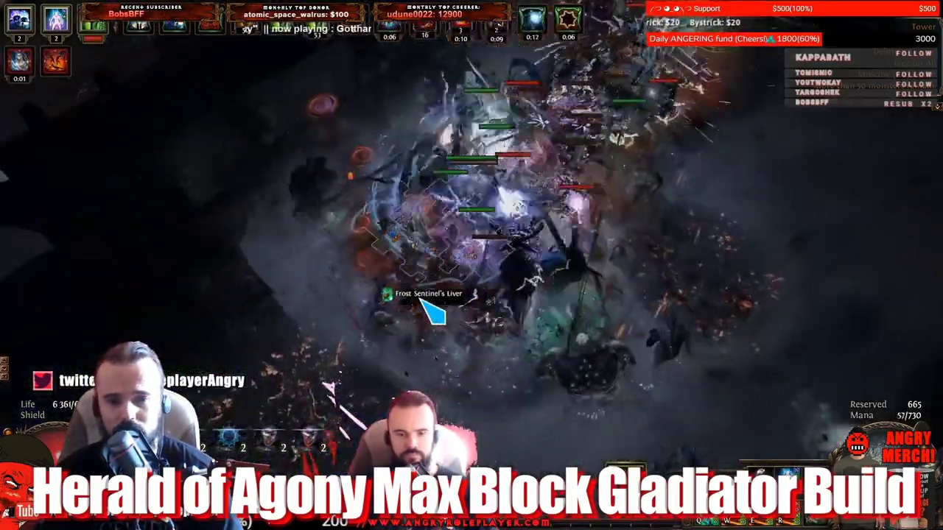
Fight the skeleton soldiers and other monsters crowding around the dropped Frost Sentinel's Liver.
left_click(528, 276)
left_click(585, 275)
left_click(501, 361)
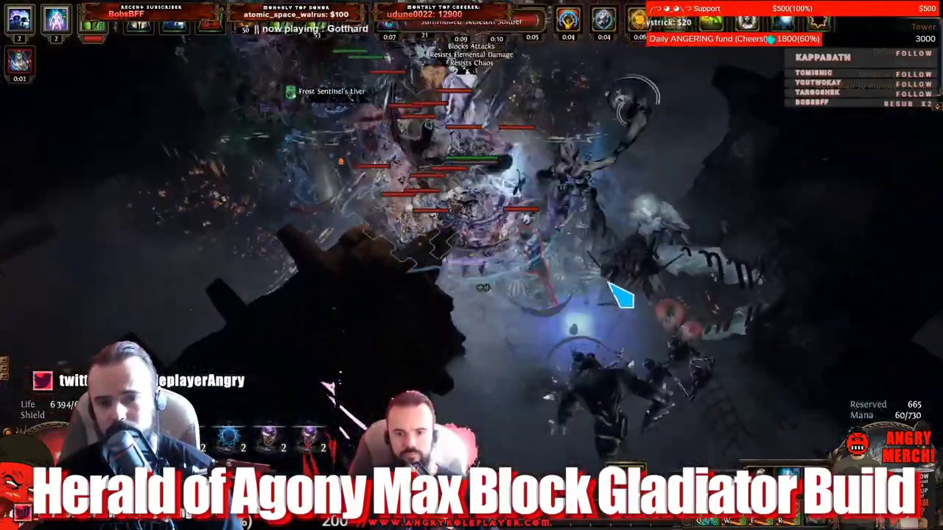
left_click(604, 287)
left_click(380, 166)
left_click(429, 153)
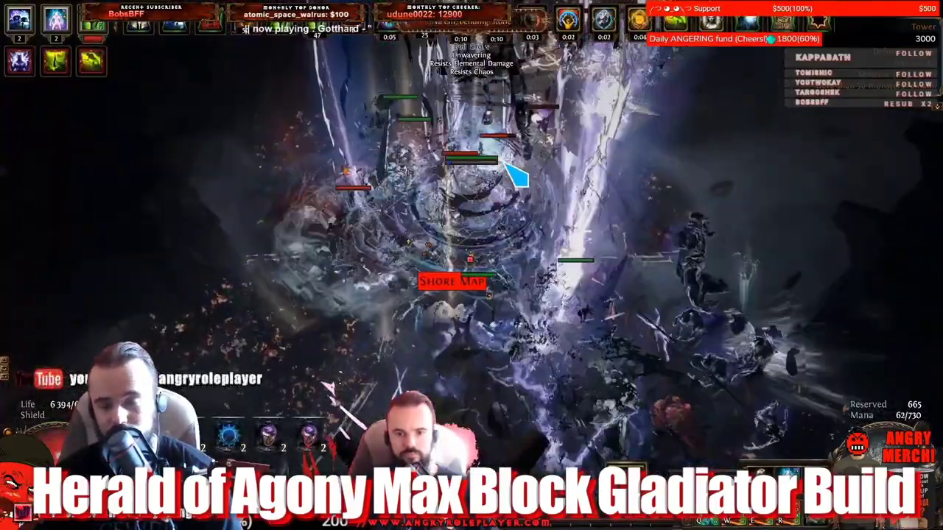
Circle through the dense monster horde around the dropped Shore Map and keep attacking it.
left_click(506, 164)
left_click(440, 179)
left_click(514, 173)
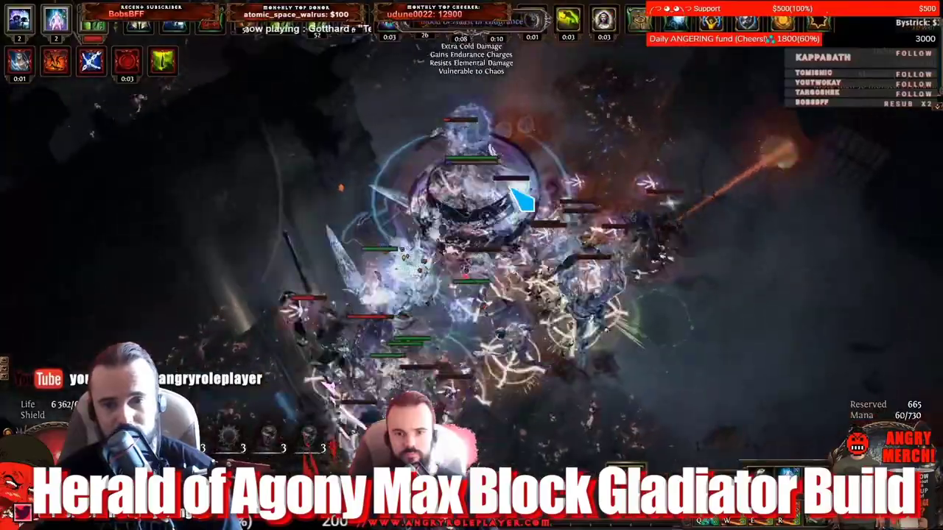
left_click(400, 275)
left_click(572, 255)
left_click(391, 204)
left_click(530, 282)
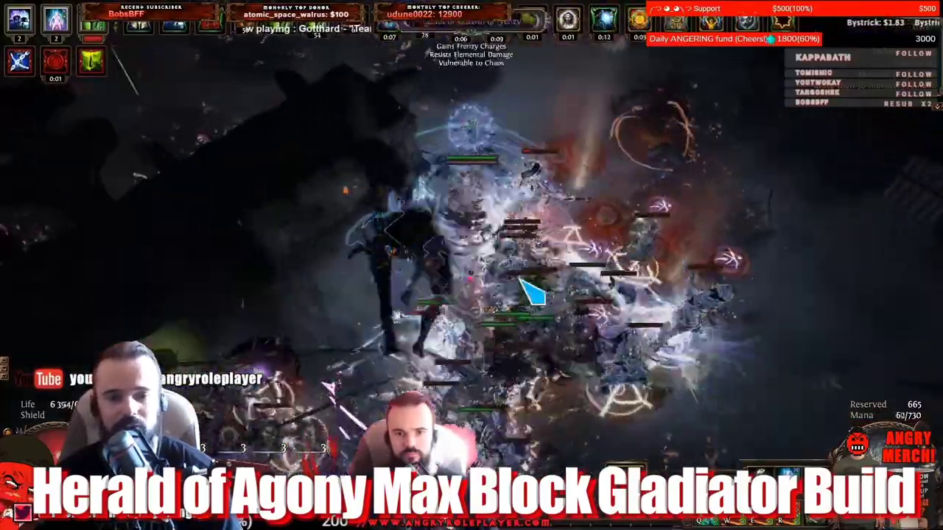
left_click(577, 271)
left_click(410, 246)
left_click(417, 201)
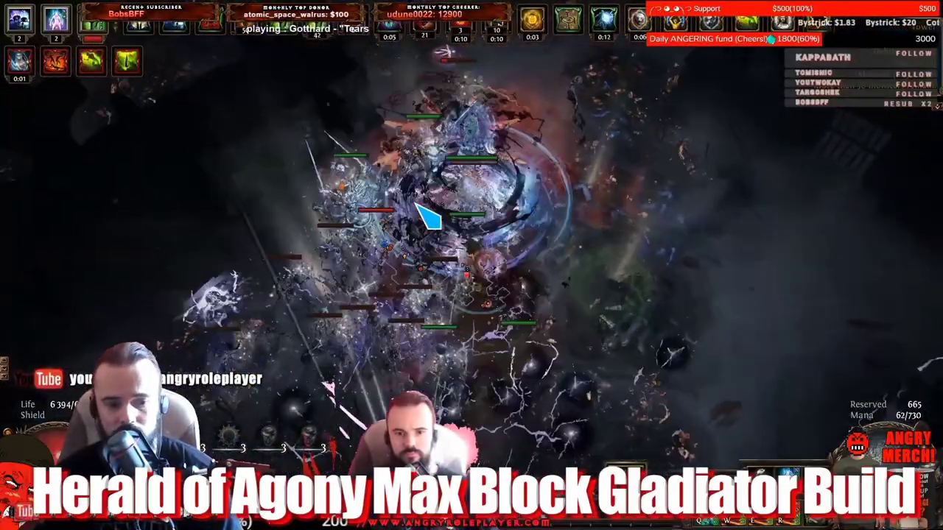
Kill the remaining monsters of the horde beside the spot of the Superior Shore Map.
left_click(512, 170)
left_click(506, 231)
left_click(410, 251)
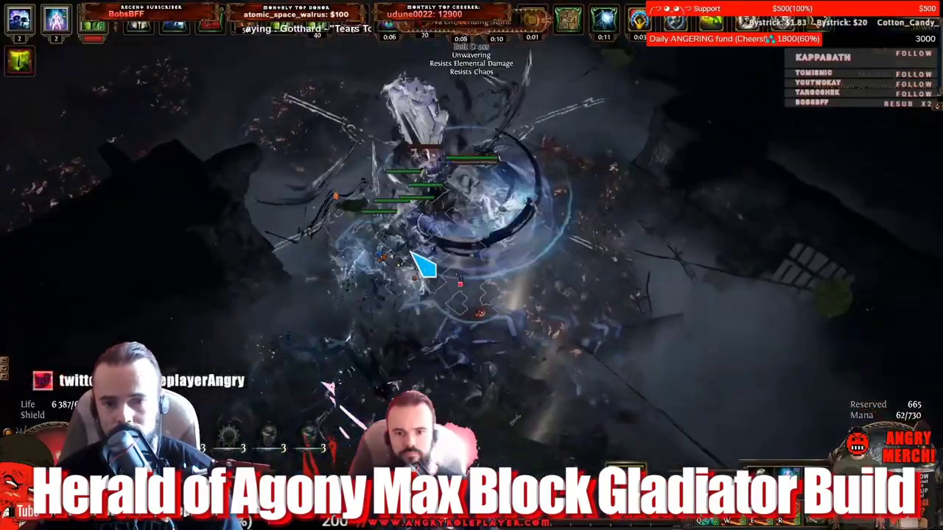
left_click(562, 242)
left_click(362, 250)
left_click(530, 255)
left_click(484, 223)
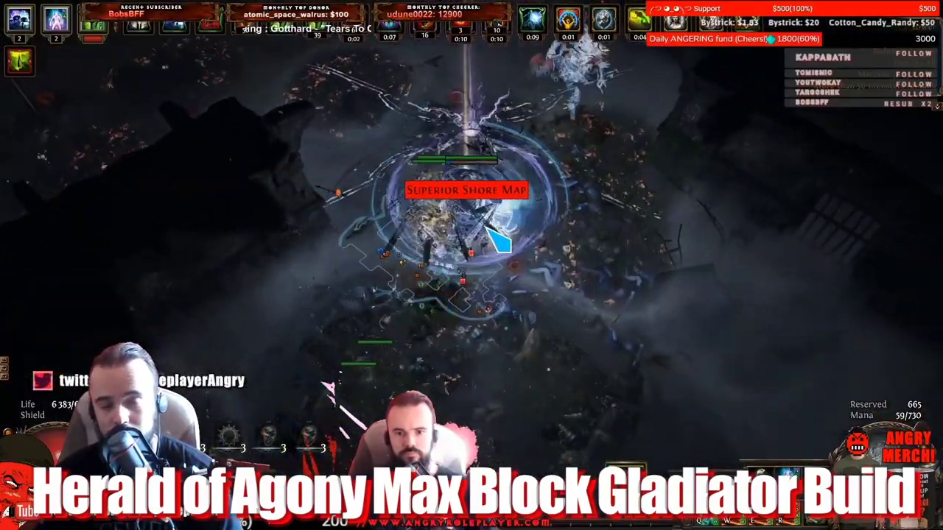
Leave the dropped Shore Map behind and advance along the open passage to the next monsters.
left_click(522, 312)
left_click(427, 385)
left_click(488, 385)
left_click(568, 407)
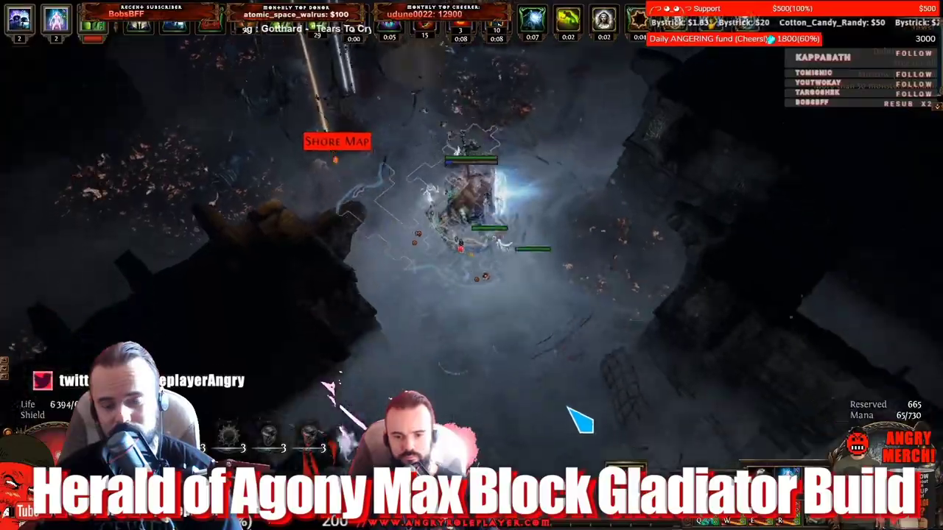
left_click(577, 410)
left_click(632, 373)
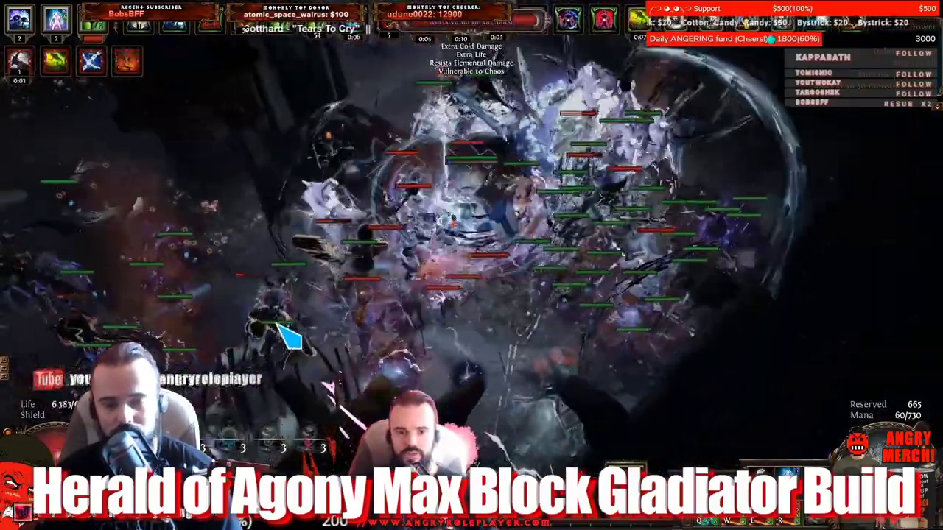
Fight the huge totem-backed monster horde on the burning ground, circling back and forth through it.
left_click(274, 324)
left_click(275, 260)
left_click(648, 232)
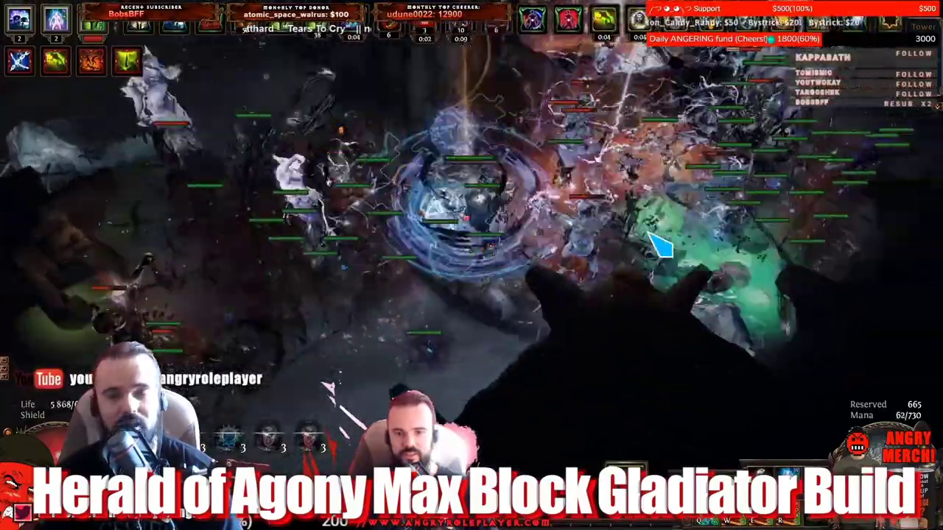
left_click(647, 232)
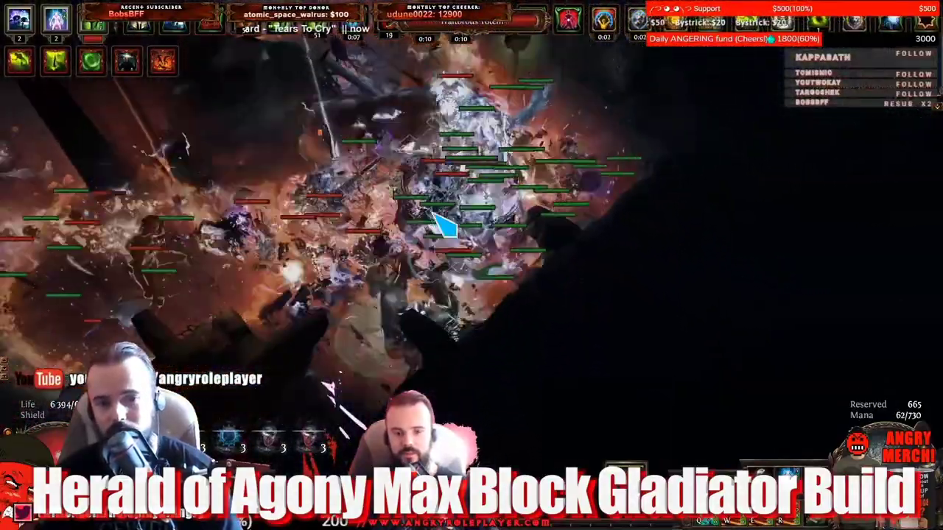
left_click(501, 174)
left_click(457, 303)
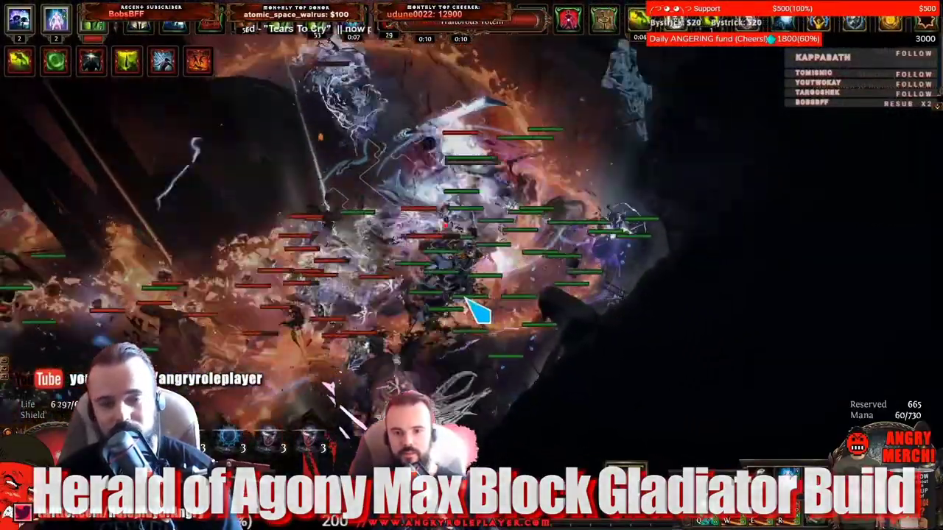
left_click(378, 308)
left_click(326, 263)
left_click(532, 263)
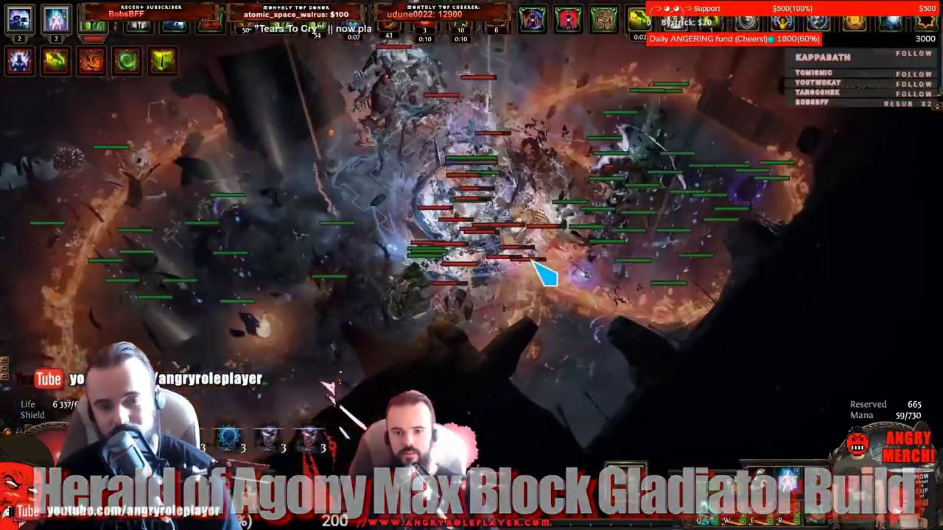
left_click(410, 290)
left_click(459, 190)
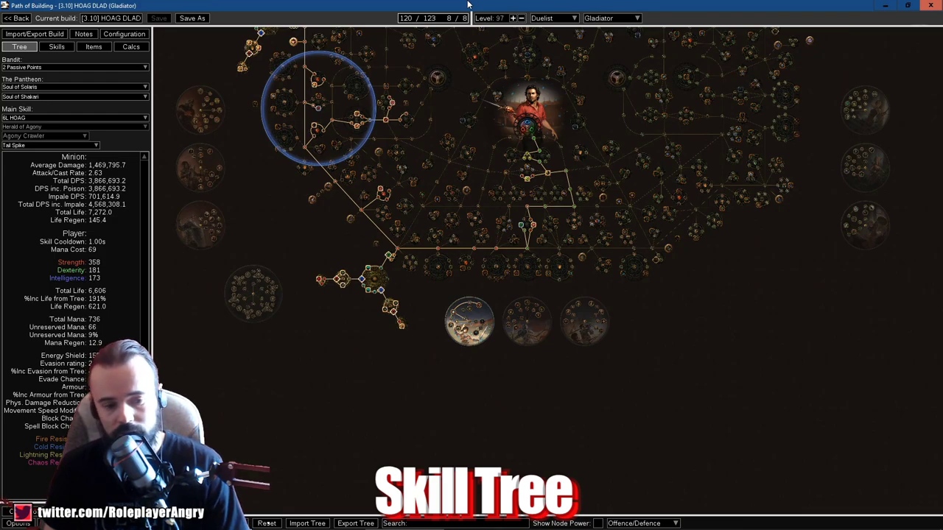
Examine the Gladiator ascendancy nodes on the passive tree of the HOAG DLAD build in Path of Building.
scroll(491, 325, "up", 5)
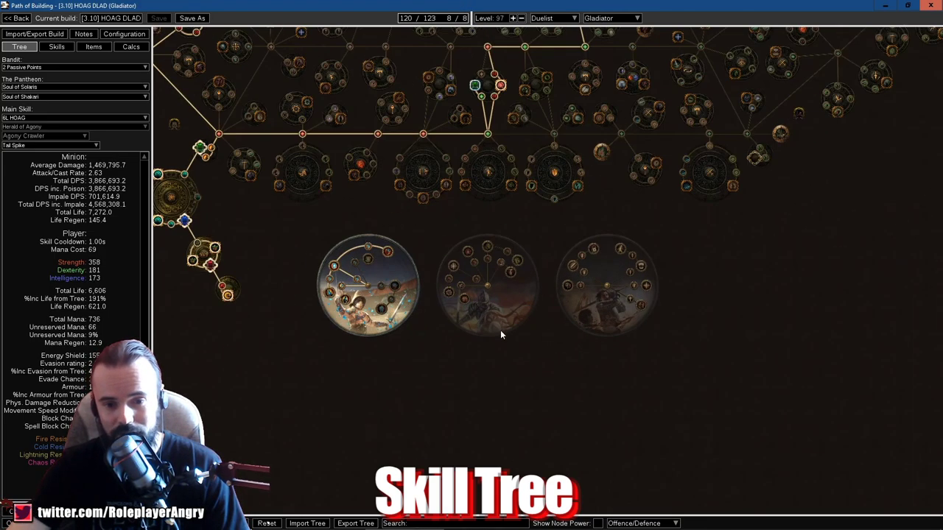
scroll(420, 335, "down", 3)
scroll(474, 408, "up", 3)
scroll(538, 383, "down", 2)
scroll(492, 300, "up", 4)
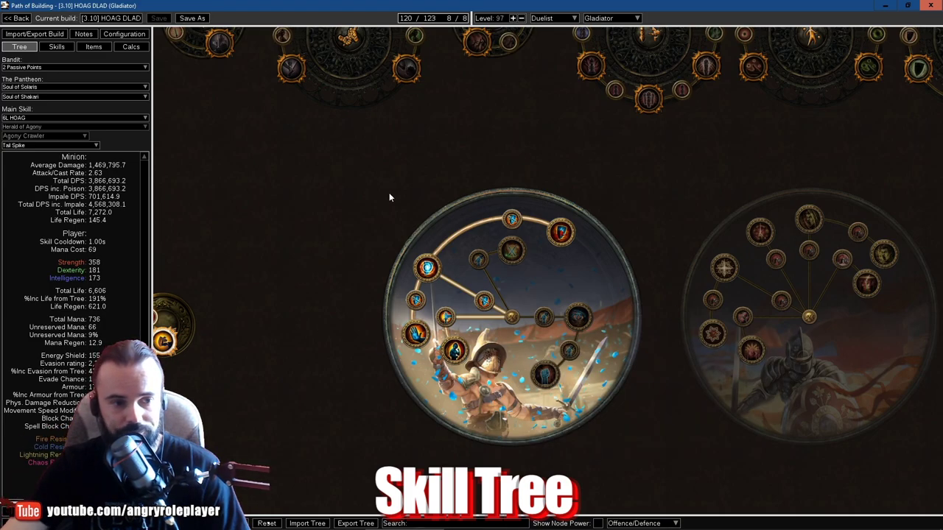
Glance at the build's skills and return to an overview of the allocated passive tree.
scroll(389, 197, "down", 5)
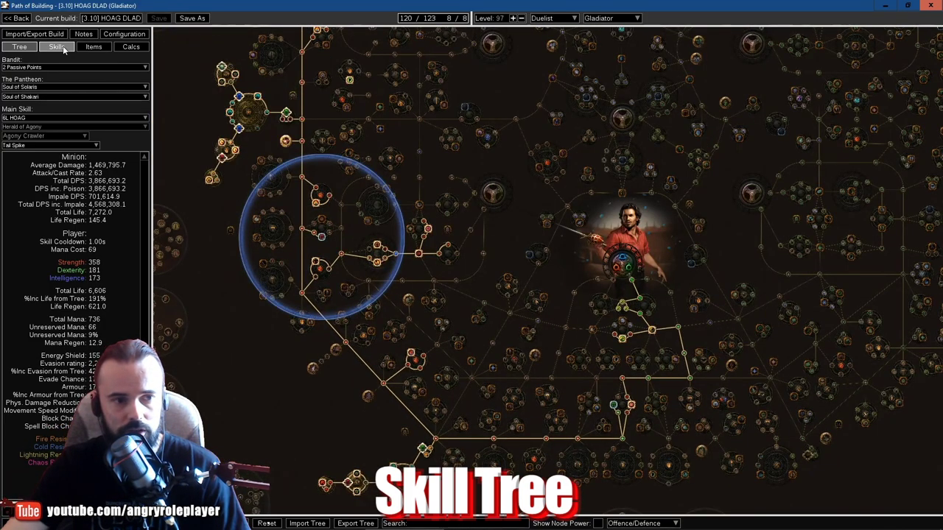
left_click(57, 47)
left_click(20, 46)
scroll(460, 193, "down", 2)
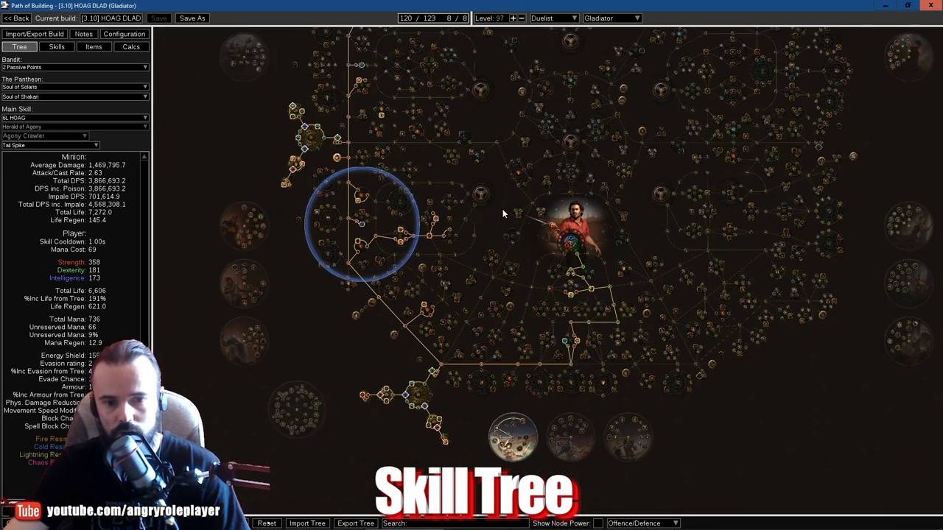
Examine the allocated passive path running from the Duelist start down and along the southern edge of the tree.
left_click_drag(502, 208, 395, 154)
scroll(493, 193, "up", 7)
scroll(417, 201, "down", 2)
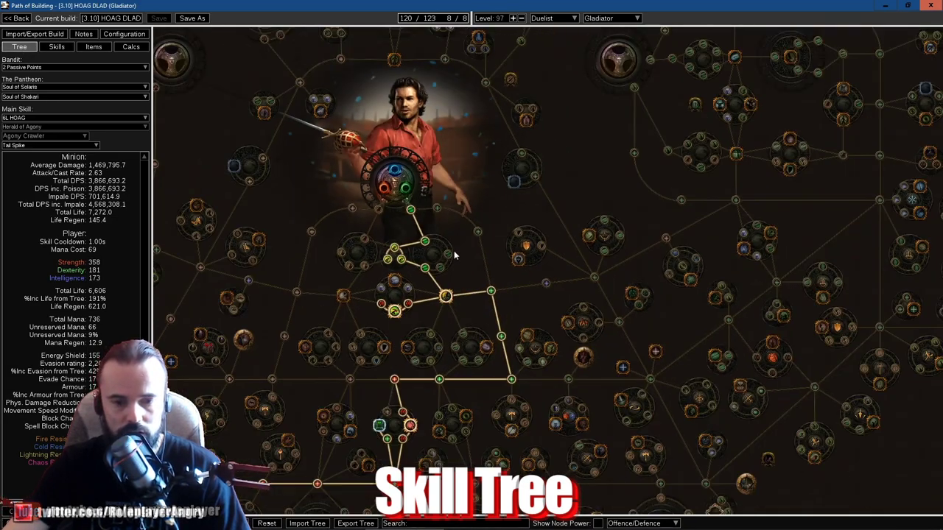
left_click_drag(490, 261, 739, 174)
scroll(670, 274, "down", 3)
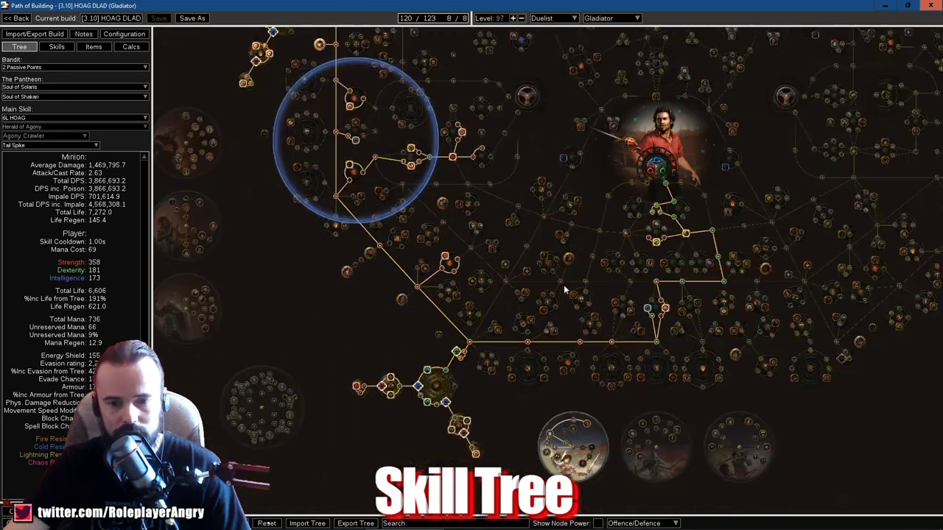
left_click_drag(499, 291, 504, 282)
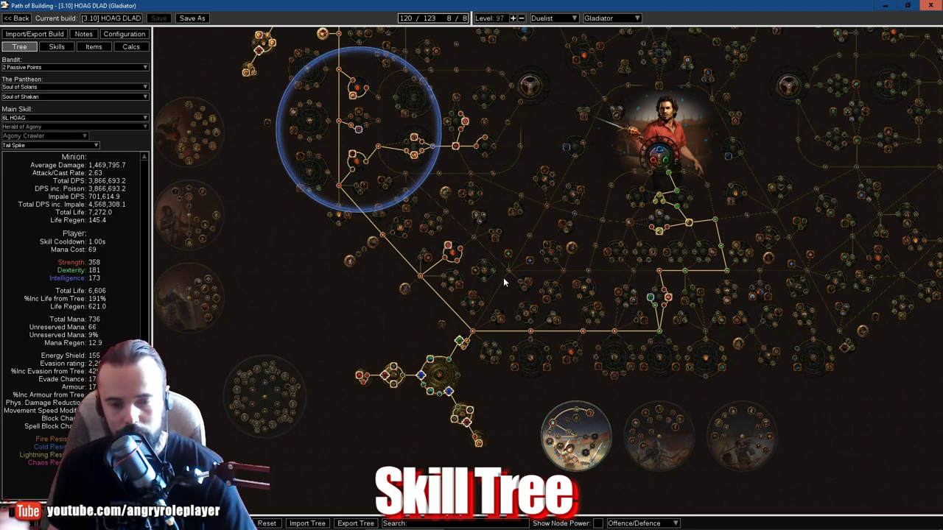
scroll(538, 269, "down", 3)
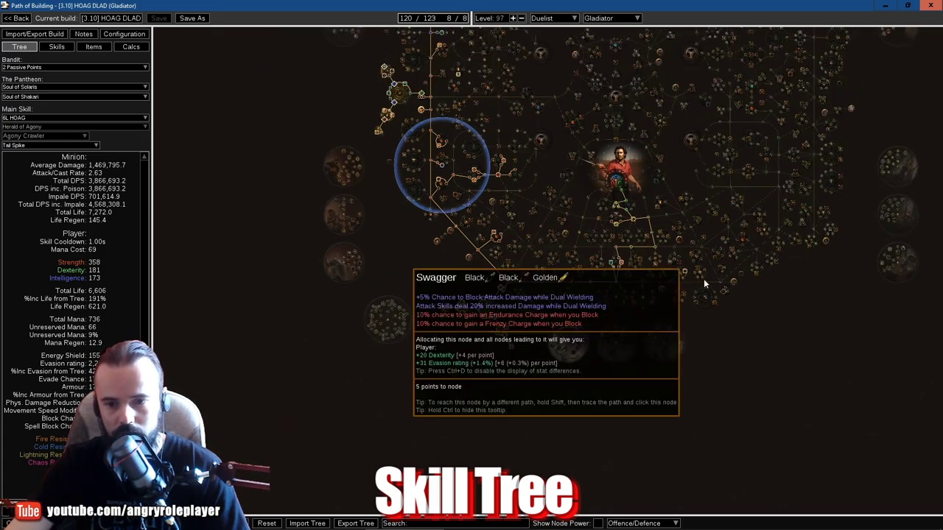
scroll(704, 280, "up", 3)
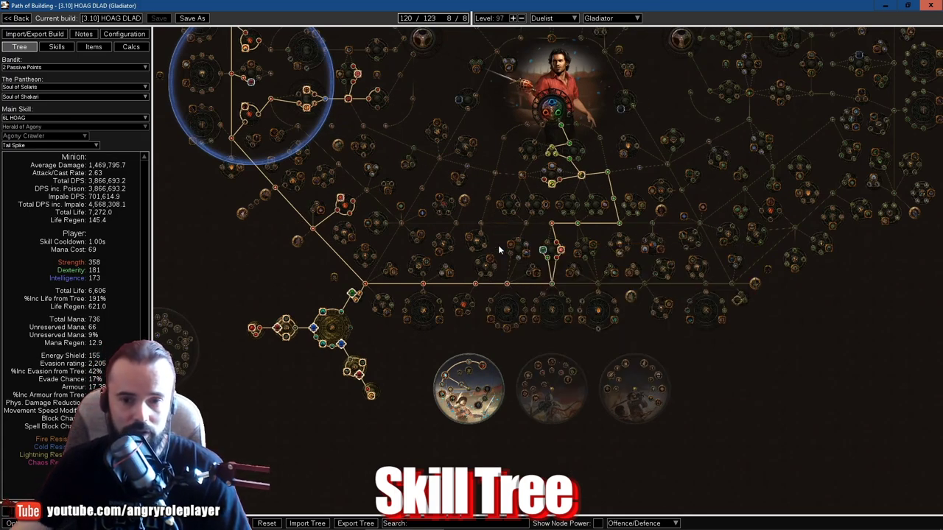
scroll(496, 229, "down", 2)
left_click_drag(506, 177, 471, 229)
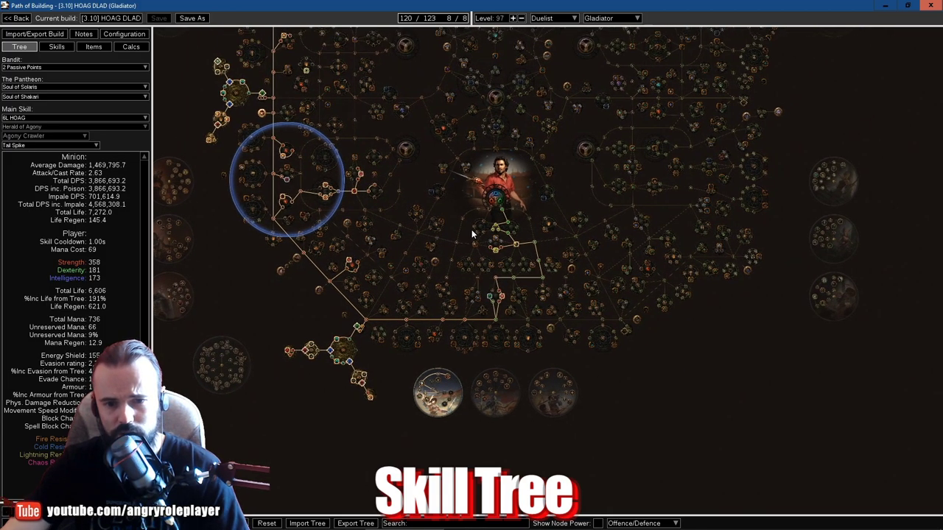
Inspect the Hypnotic Curio Viridian Jewel socketed in the passive tree below the Duelist start.
scroll(486, 221, "up", 3)
scroll(572, 175, "down", 1)
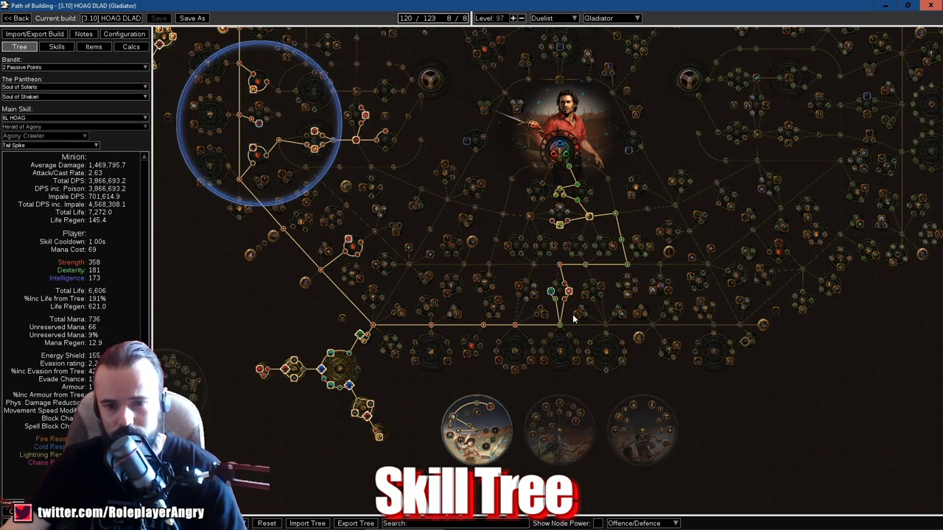
scroll(517, 322, "up", 2)
mouse_move(542, 292)
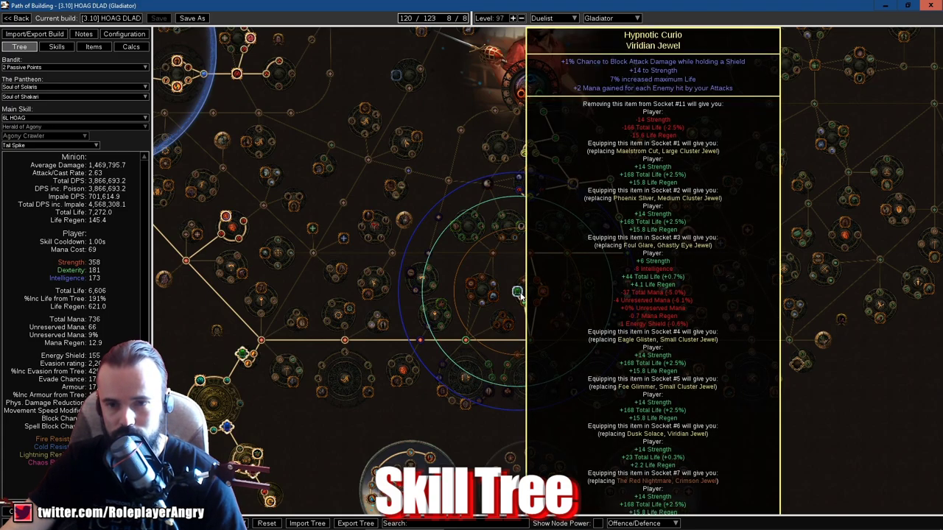
scroll(516, 347, "down", 2)
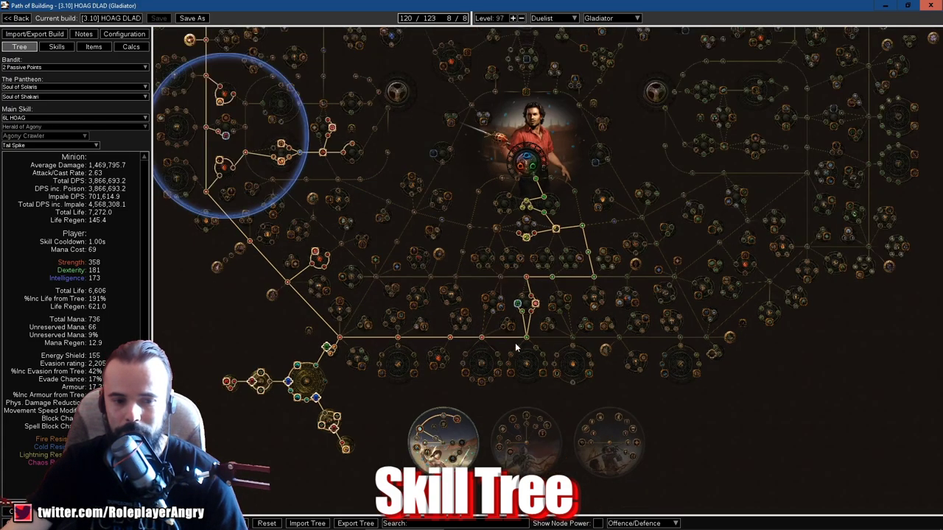
Inspect the jewel socket leading to the southwestern cluster and consult the build's configuration options.
left_click_drag(399, 409, 596, 437)
scroll(593, 434, "up", 3)
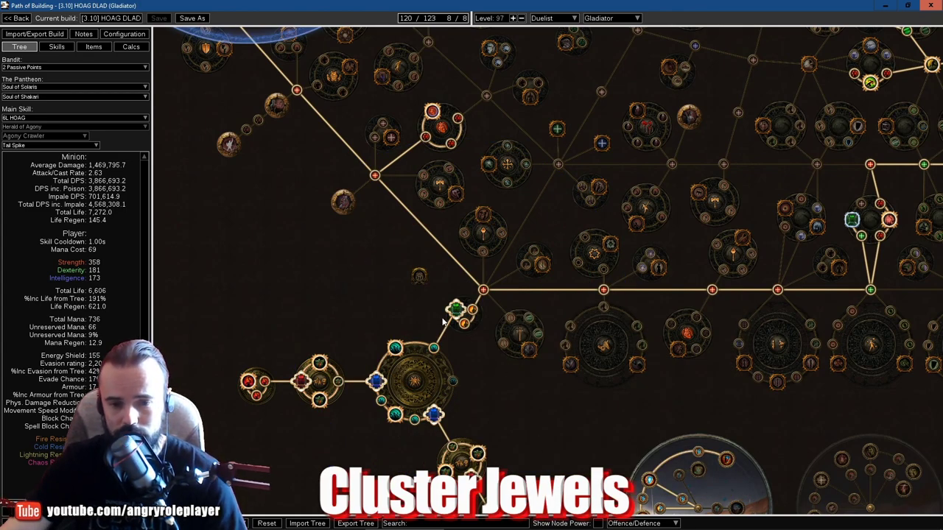
mouse_move(457, 312)
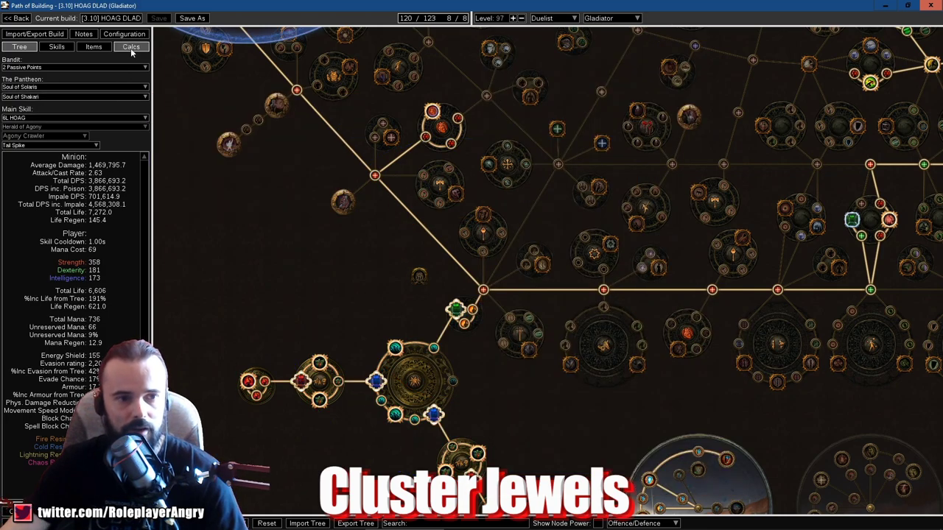
left_click(124, 35)
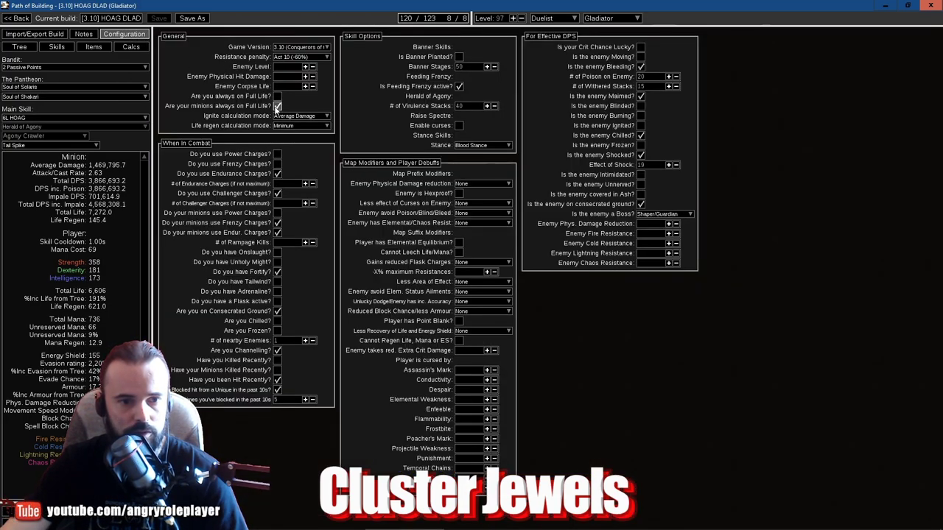
left_click(33, 47)
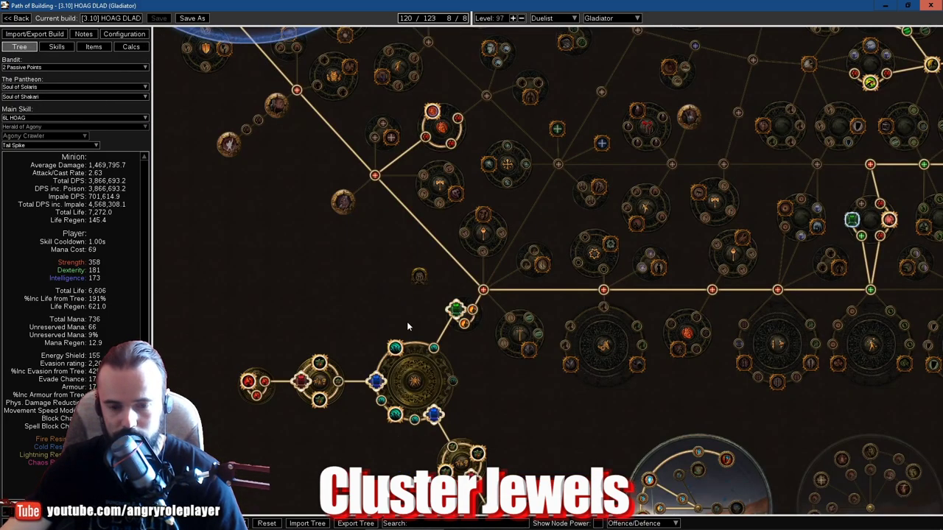
Inspect the medium cluster jewels of the southwestern cluster, including Gale Desire, and check the configured number of Virulence stacks.
left_click_drag(406, 326, 414, 222)
scroll(460, 207, "up", 1)
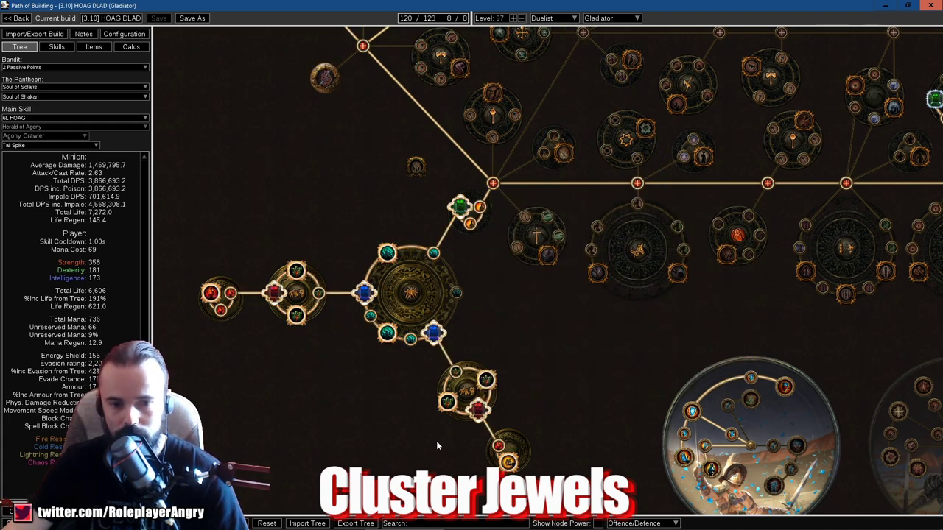
mouse_move(436, 336)
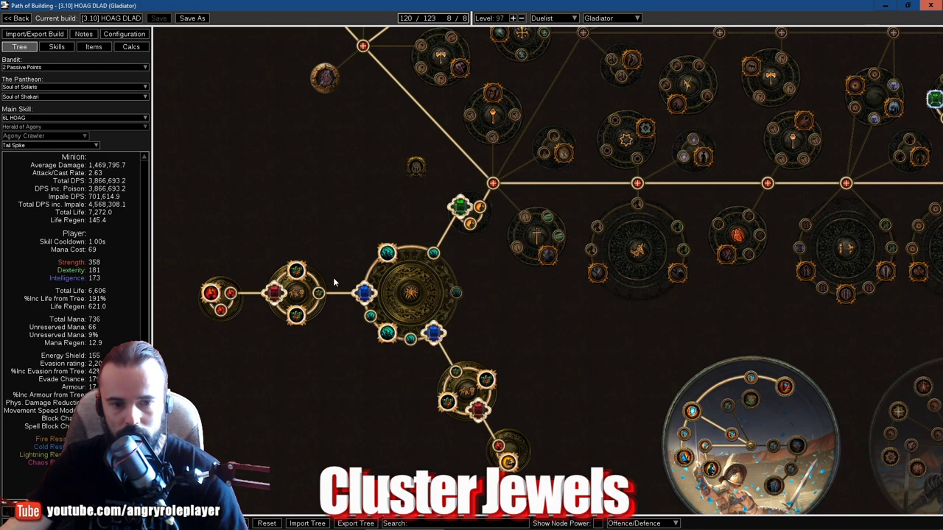
mouse_move(364, 292)
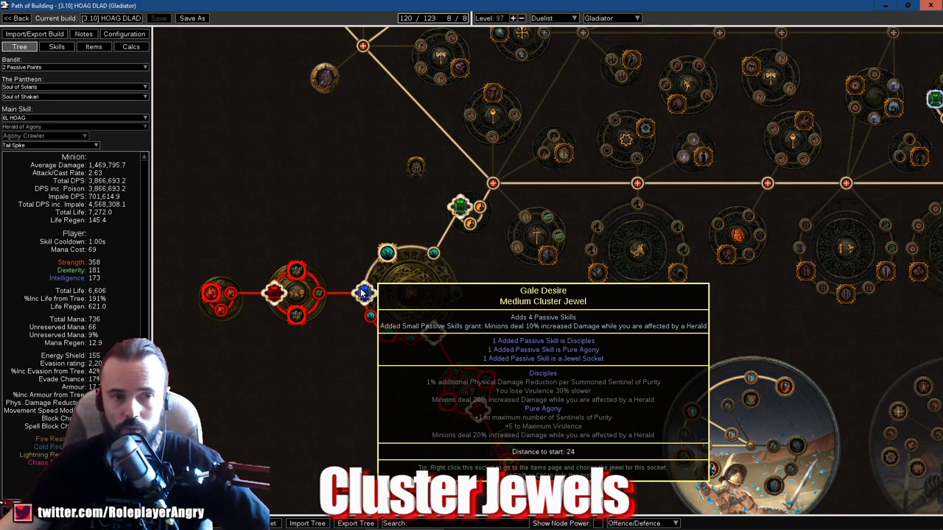
left_click(124, 34)
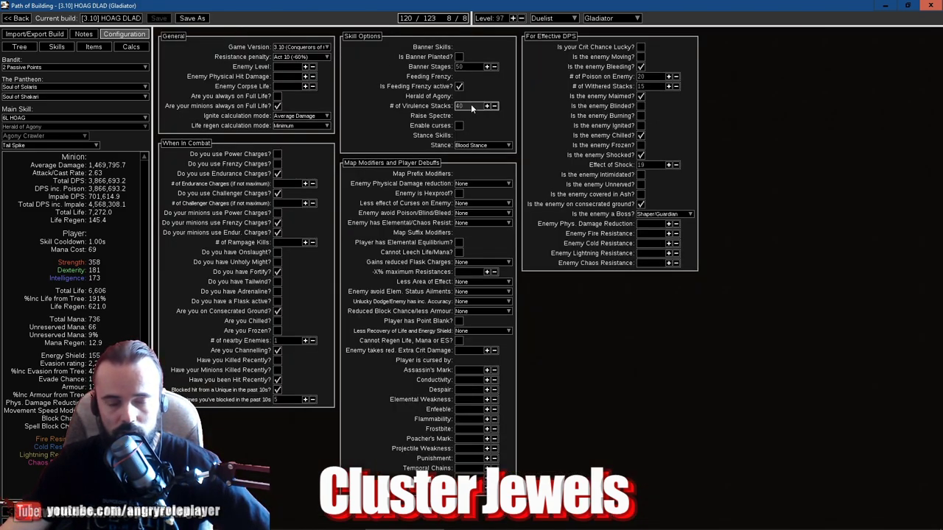
left_click(34, 46)
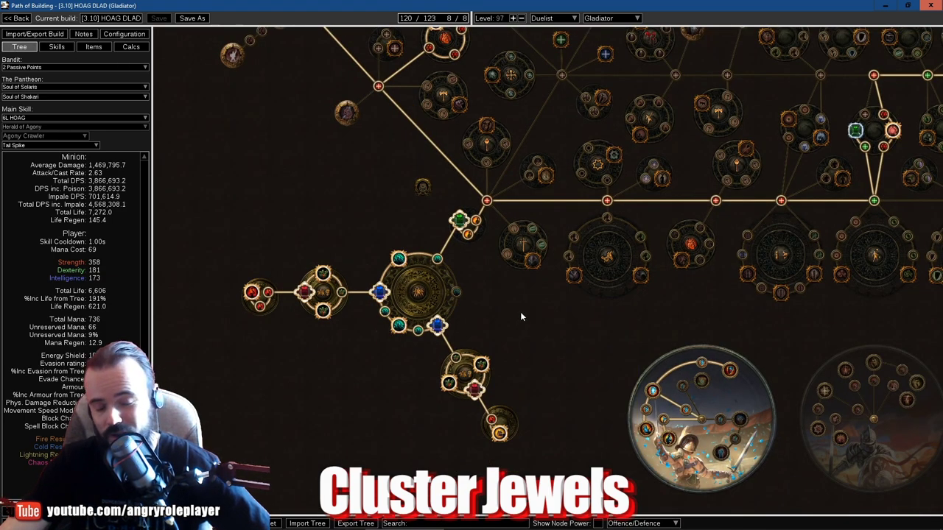
mouse_move(534, 316)
left_mouse_down()
mouse_move(562, 326)
mouse_move(533, 314)
left_mouse_up()
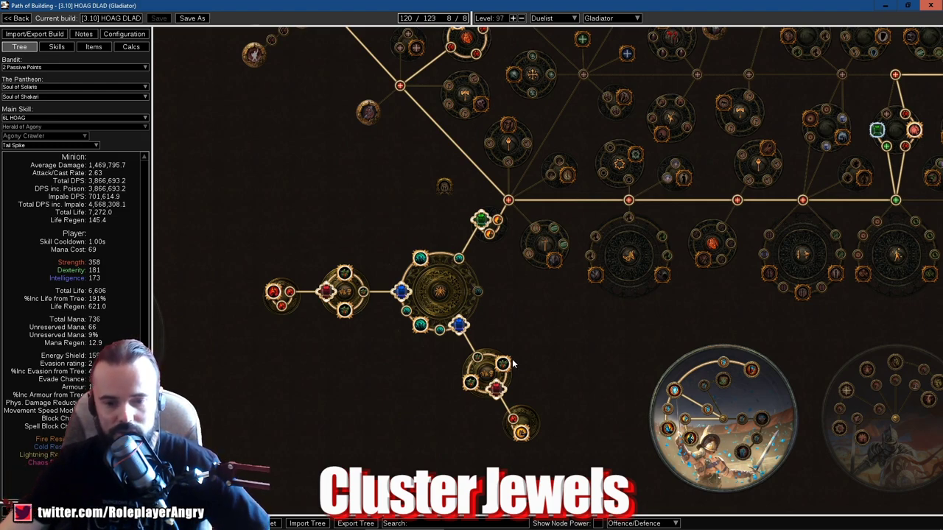
Review the Gale Desire medium cluster jewel again and inspect the small cluster jewels, including Empyrean Stone, at the ends of the southwestern cluster.
scroll(485, 343, "up", 1)
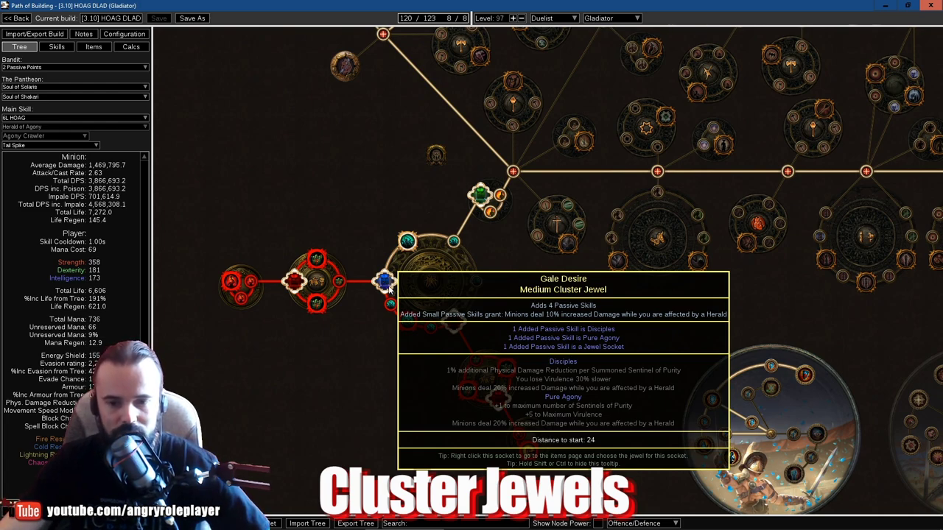
scroll(388, 290, "down", 4)
left_click_drag(538, 306, 150, 357)
left_click_drag(537, 338, 903, 309)
left_click_drag(435, 331, 409, 372)
scroll(437, 349, "up", 4)
mouse_move(426, 307)
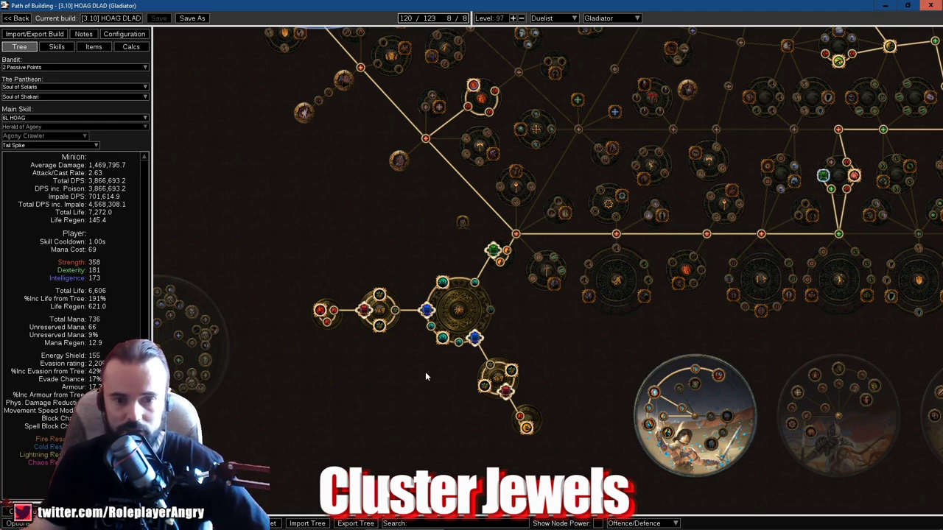
scroll(393, 324, "up", 1)
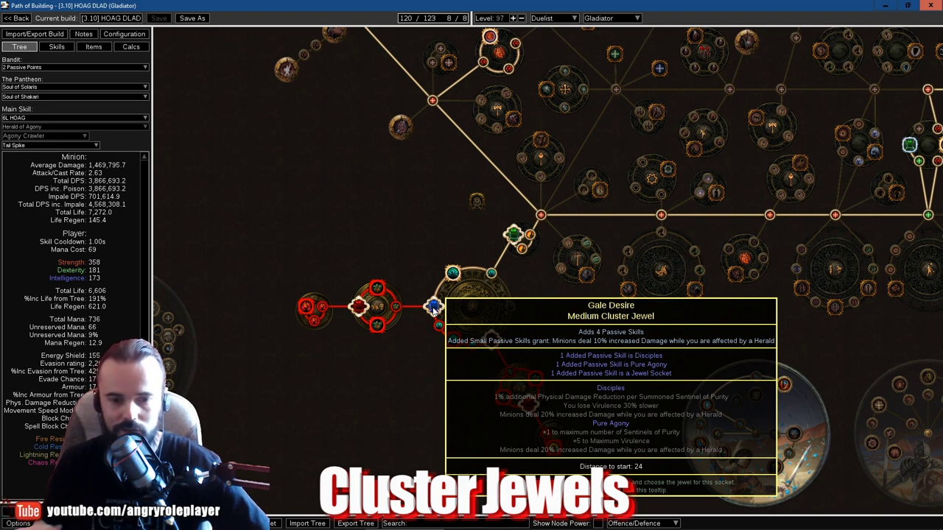
mouse_move(363, 305)
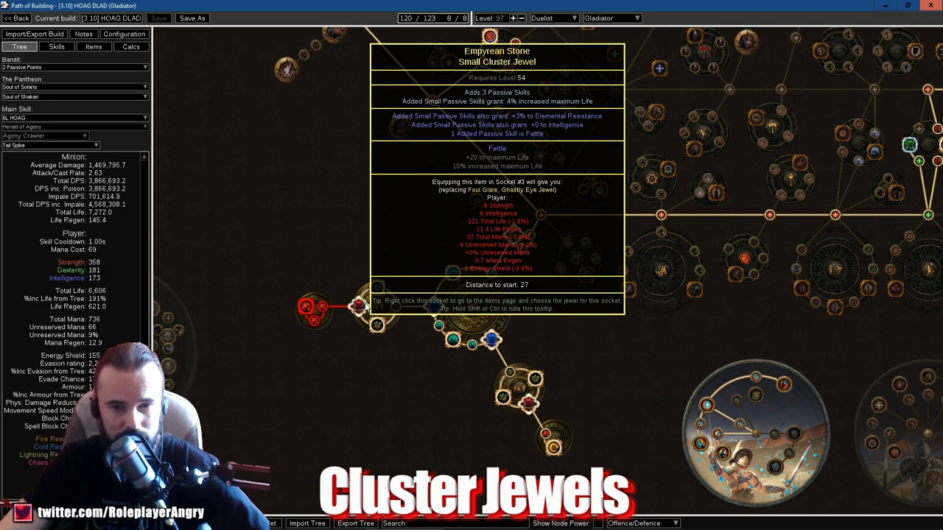
mouse_move(531, 404)
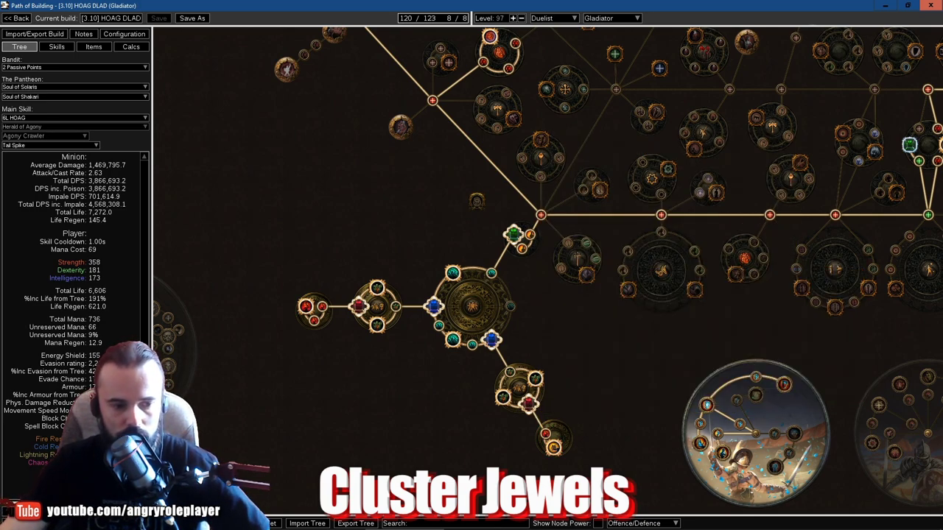
Follow the allocated path up the western side of the tree to the second large cluster and the allocated keystone beside it.
scroll(297, 245, "down", 2)
left_click_drag(317, 216, 289, 135)
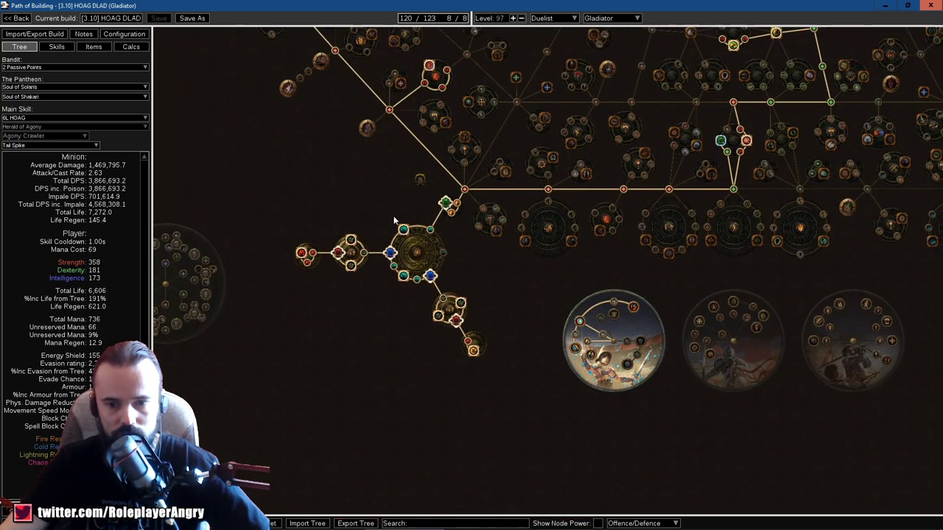
left_click_drag(393, 232, 410, 367)
scroll(443, 271, "up", 2)
left_click_drag(259, 245, 387, 470)
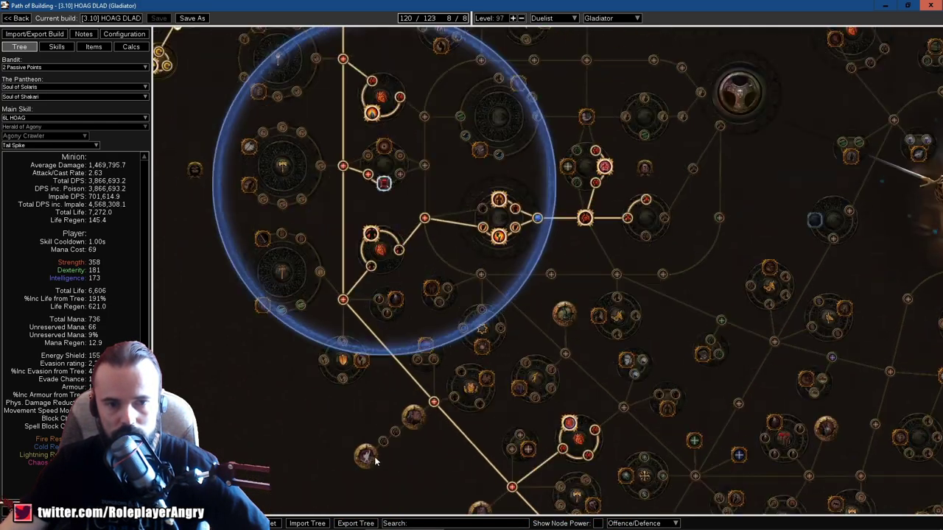
scroll(376, 424, "down", 2)
left_click_drag(276, 305, 231, 372)
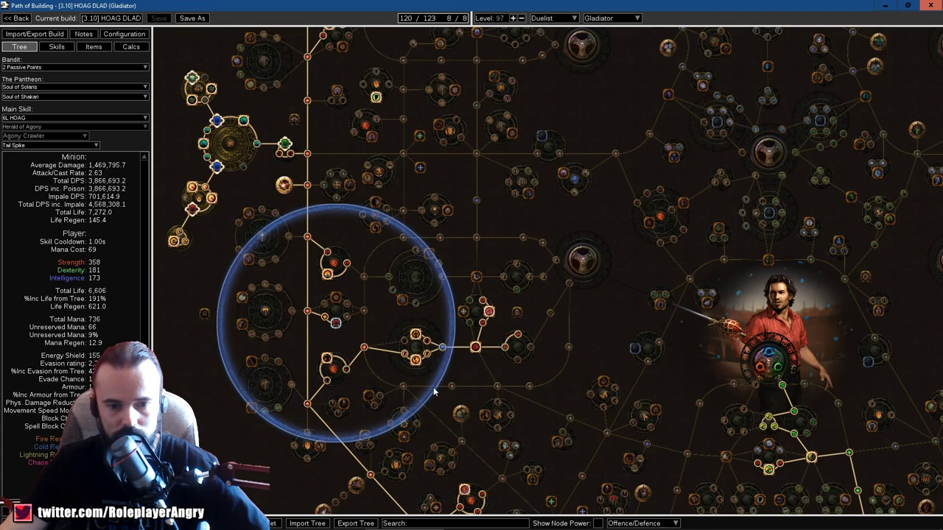
left_click_drag(236, 265, 402, 411)
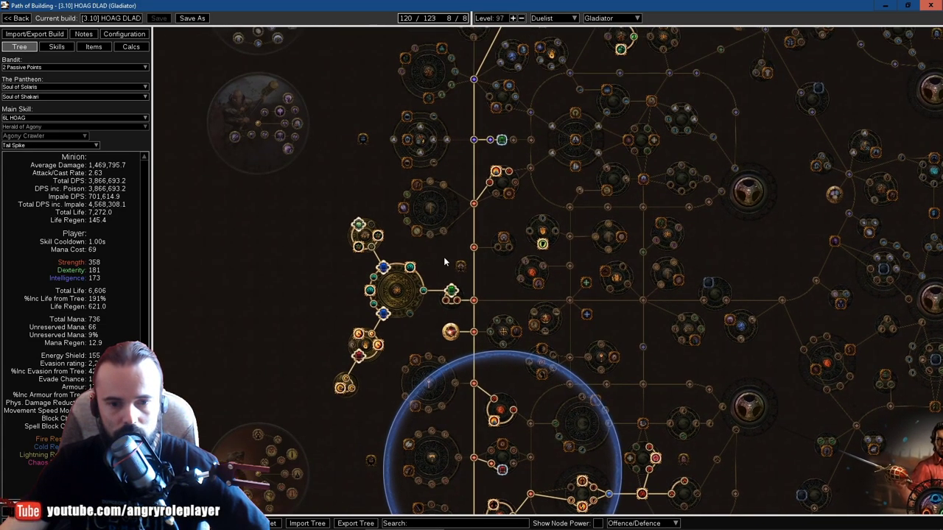
left_click_drag(444, 259, 342, 255)
mouse_move(348, 328)
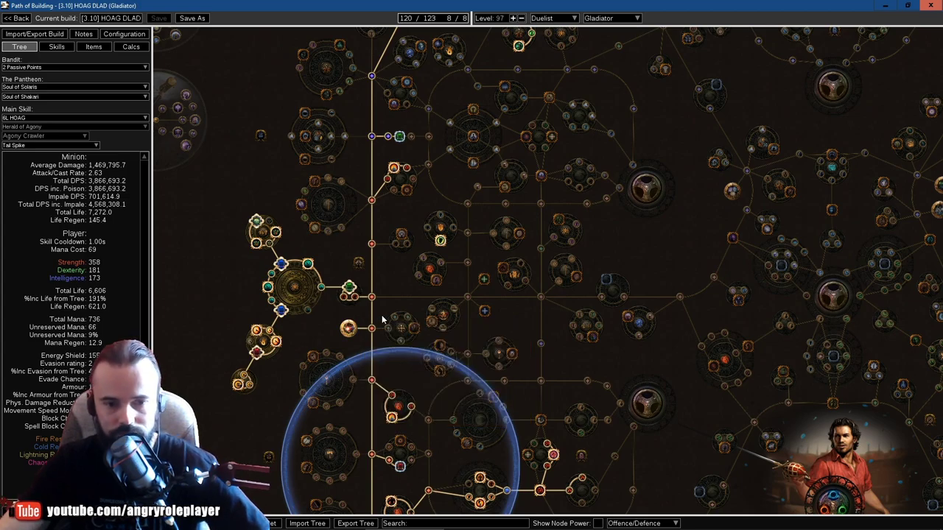
Inspect the western cluster's entry jewel socket and its outer jewels, including the Foe Glimmer Small Cluster Jewel.
scroll(382, 319, "down", 2)
left_click_drag(386, 296, 443, 321)
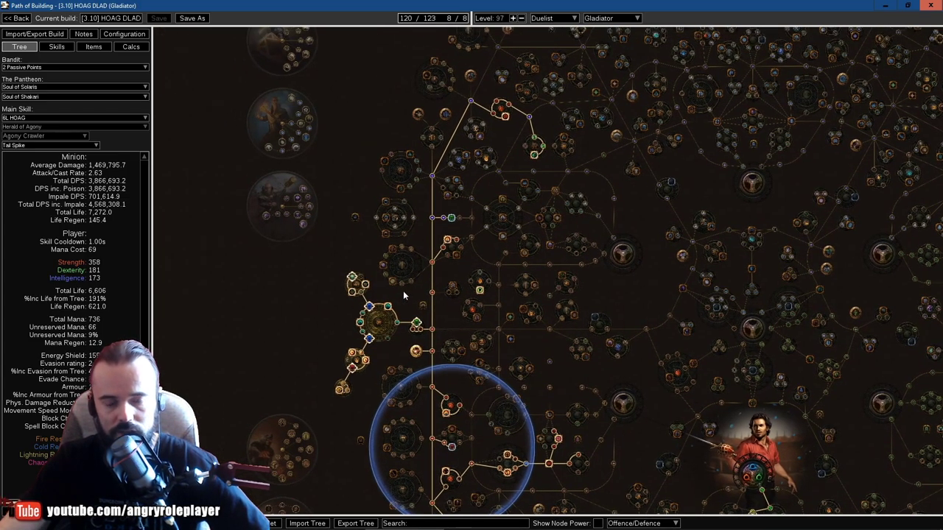
scroll(396, 319, "up", 1)
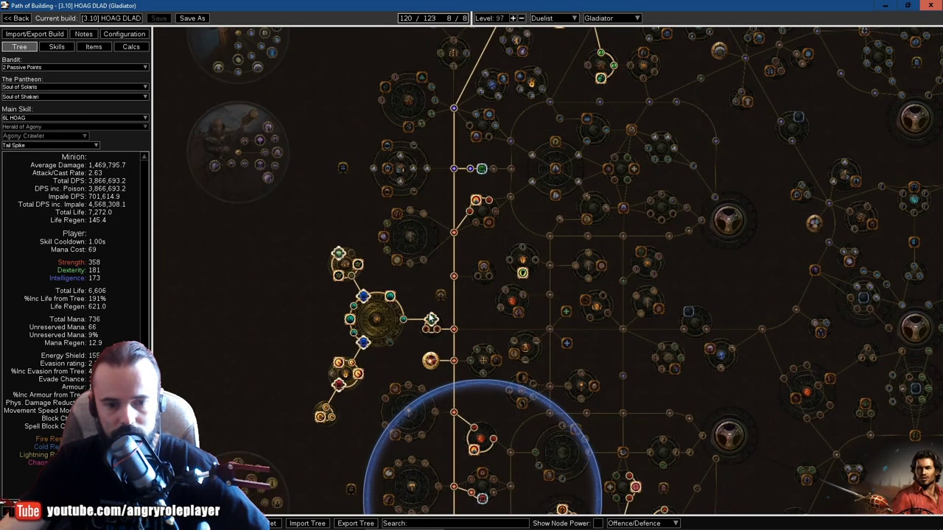
mouse_move(432, 322)
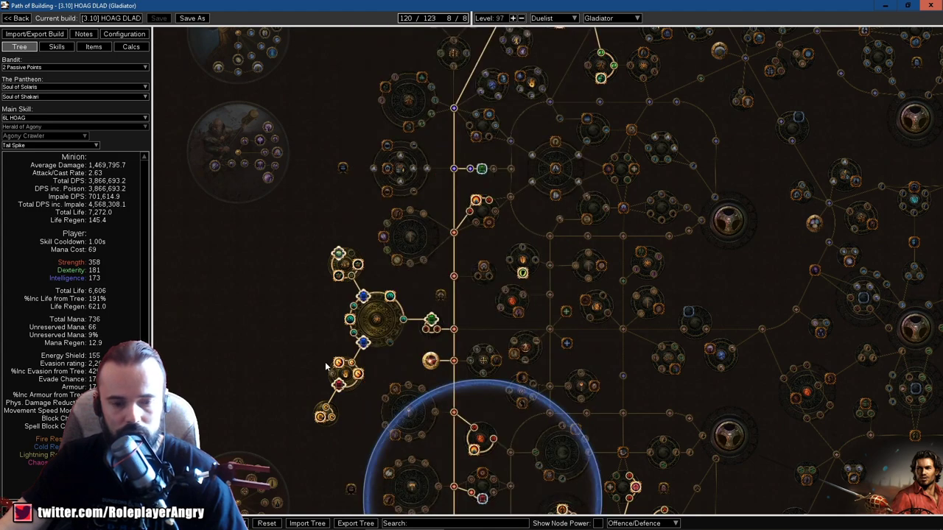
mouse_move(340, 385)
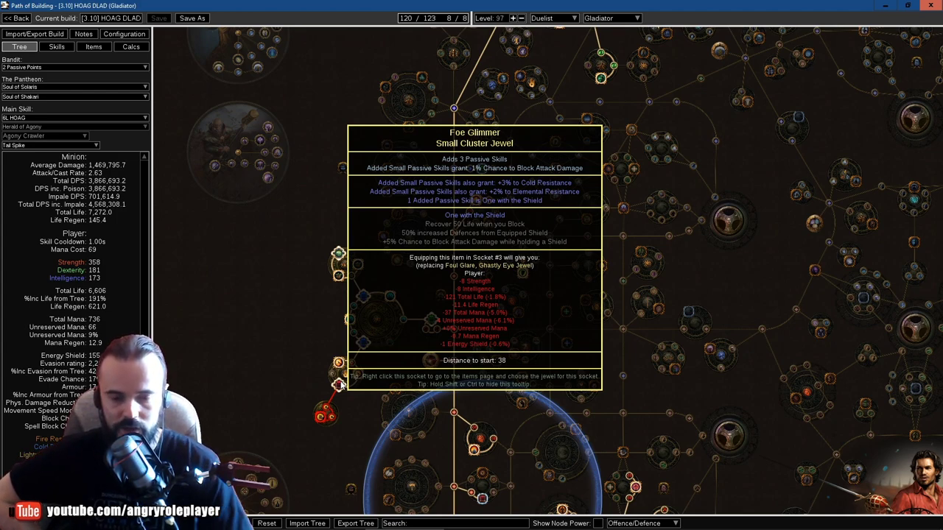
left_click_drag(261, 417, 386, 396)
left_click_drag(318, 262, 298, 412)
mouse_move(349, 293)
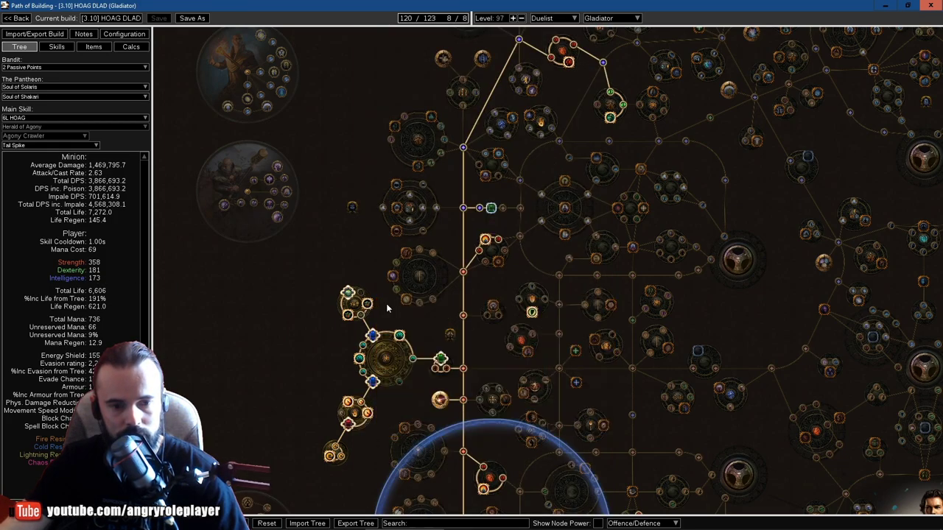
Follow the allocated path up the western side of the tree, inspecting the Devotion, Purity of Flesh and Spiritual Command notables.
scroll(347, 313, "down", 1)
scroll(347, 314, "up", 1)
left_click_drag(385, 233, 277, 399)
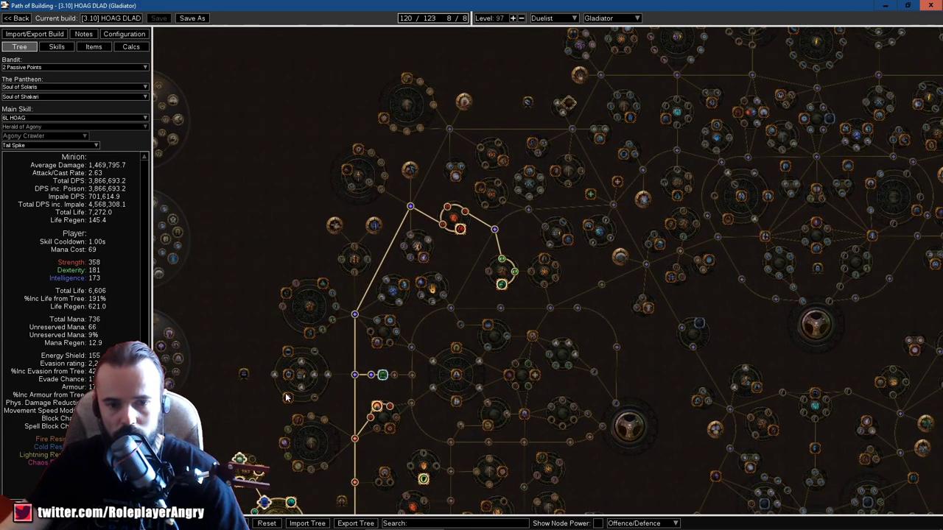
left_click_drag(398, 381, 417, 272)
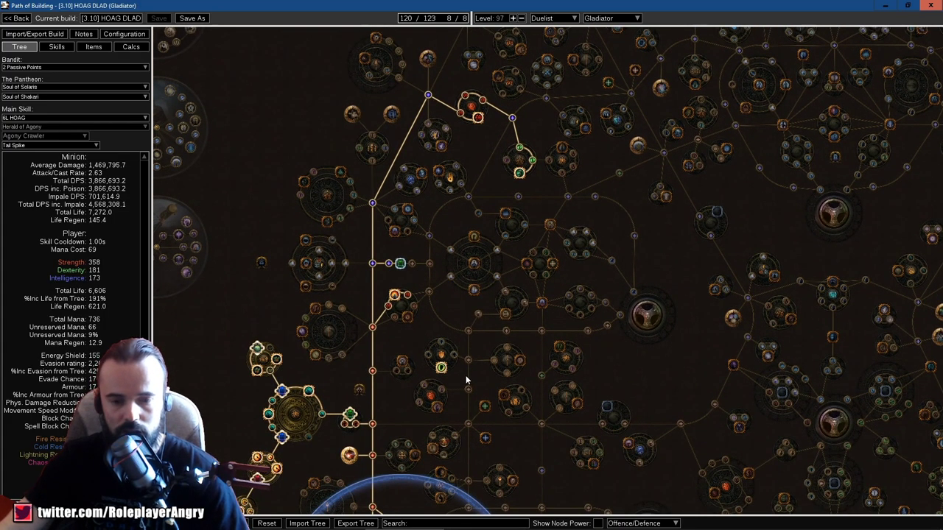
left_click_drag(453, 381, 474, 209)
mouse_move(417, 128)
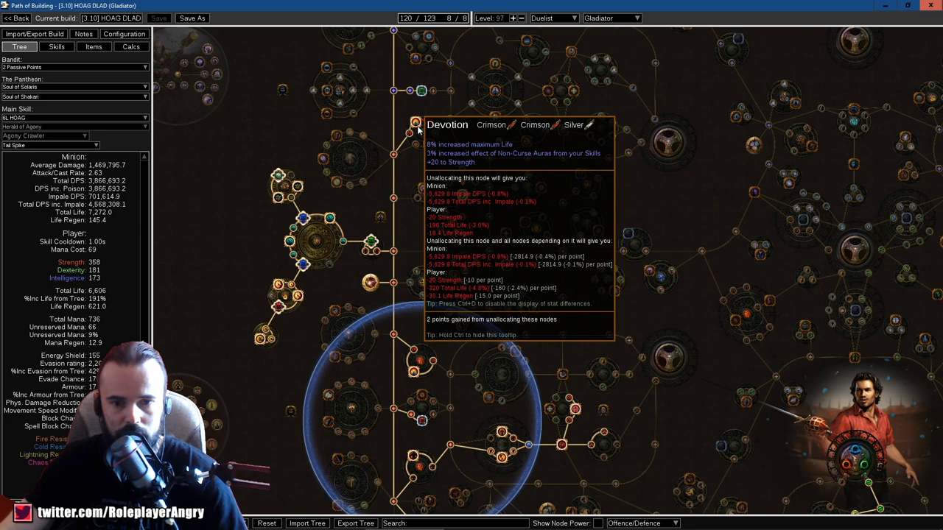
left_click_drag(440, 101, 393, 378)
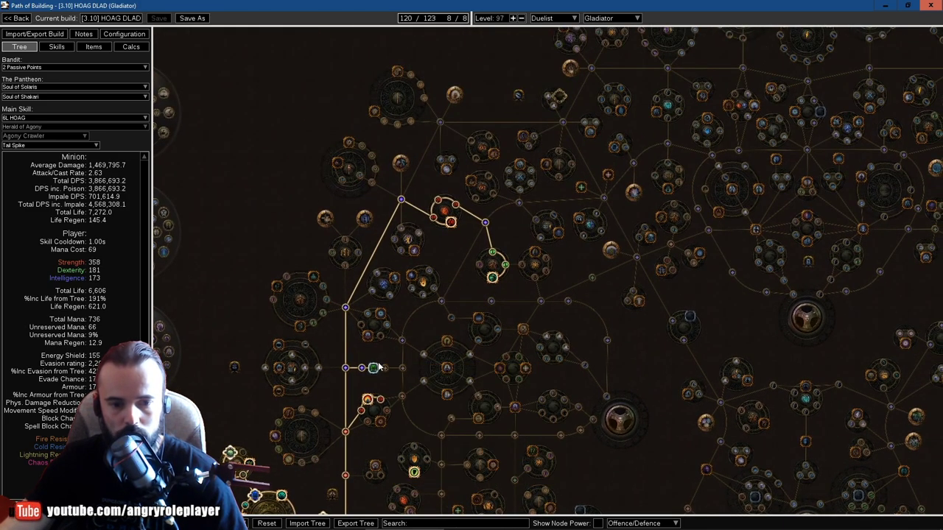
left_click_drag(414, 322, 357, 371)
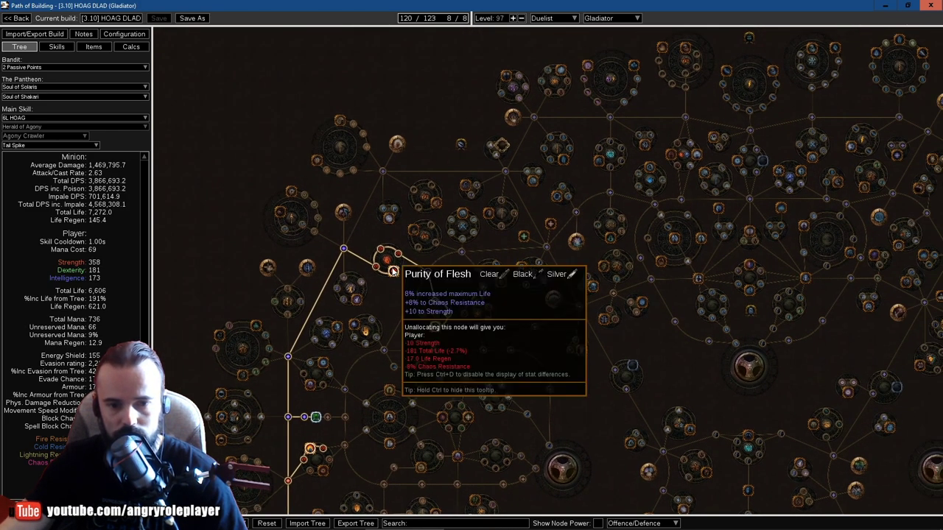
mouse_move(433, 327)
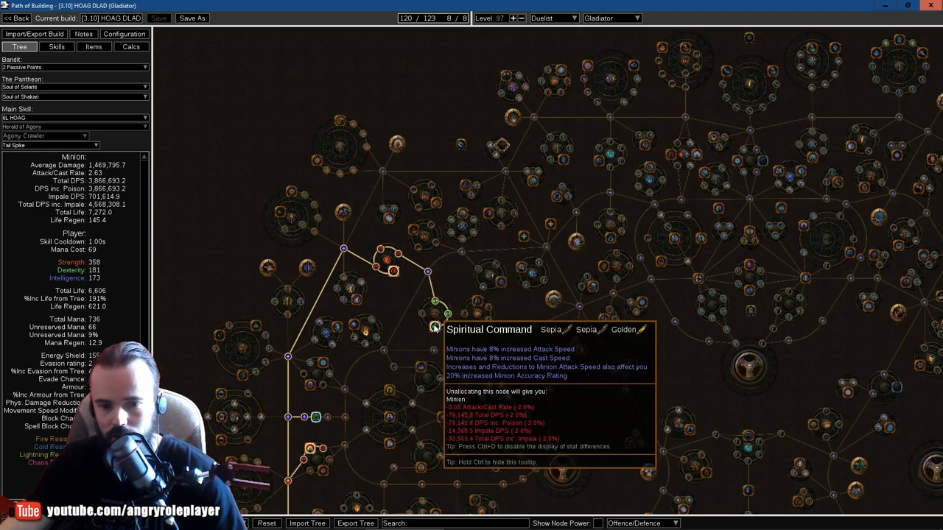
Inspect the Sanctuary notable east of the western cluster and its block and resistance bonuses.
left_click_drag(420, 337, 461, 109)
scroll(474, 332, "down", 1)
scroll(409, 302, "up", 2)
mouse_move(411, 304)
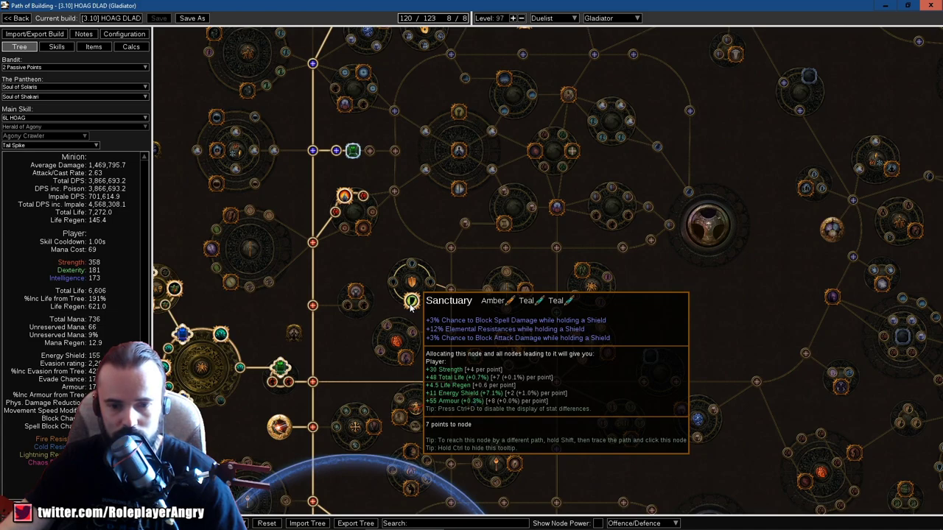
scroll(412, 306, "down", 2)
scroll(412, 305, "up", 3)
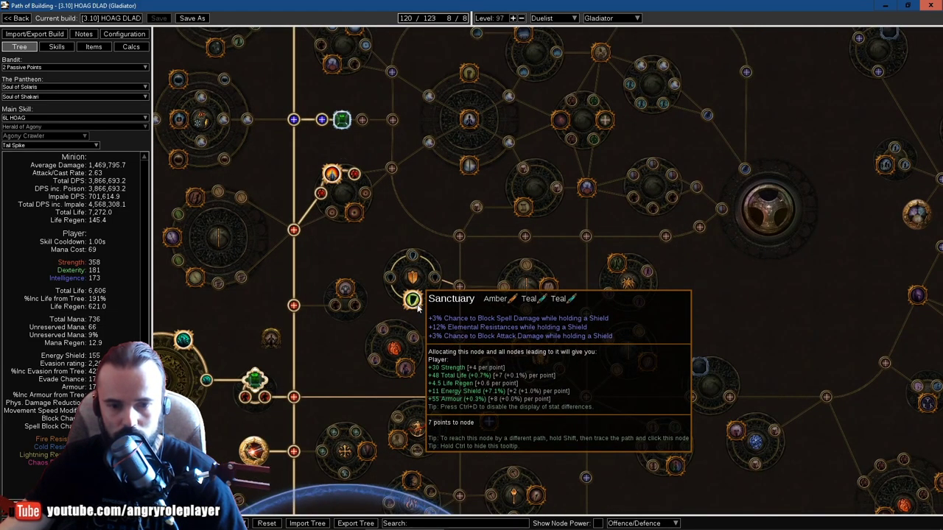
scroll(548, 422, "down", 2)
scroll(513, 294, "down", 3)
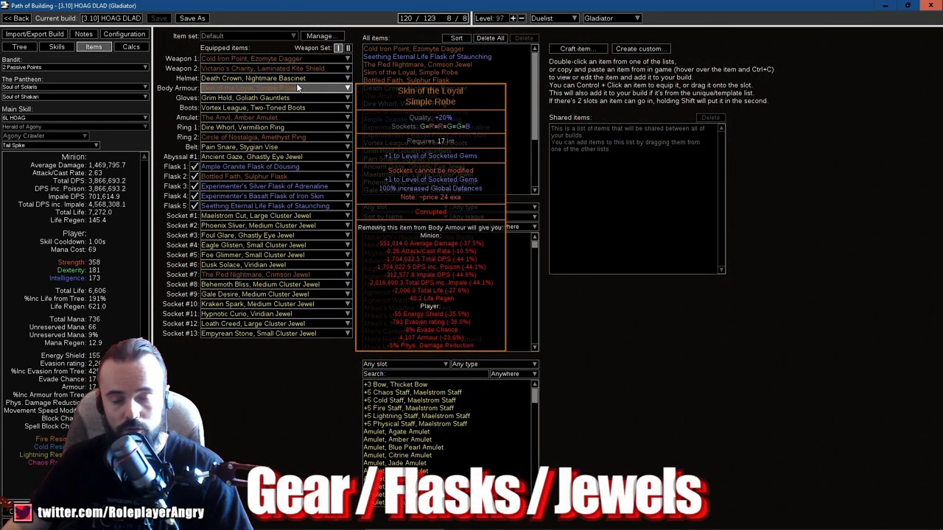
Review the equipped weapon, shield, helmet, body armour, gloves, boots, amulet and rings in the build's item list.
mouse_move(264, 65)
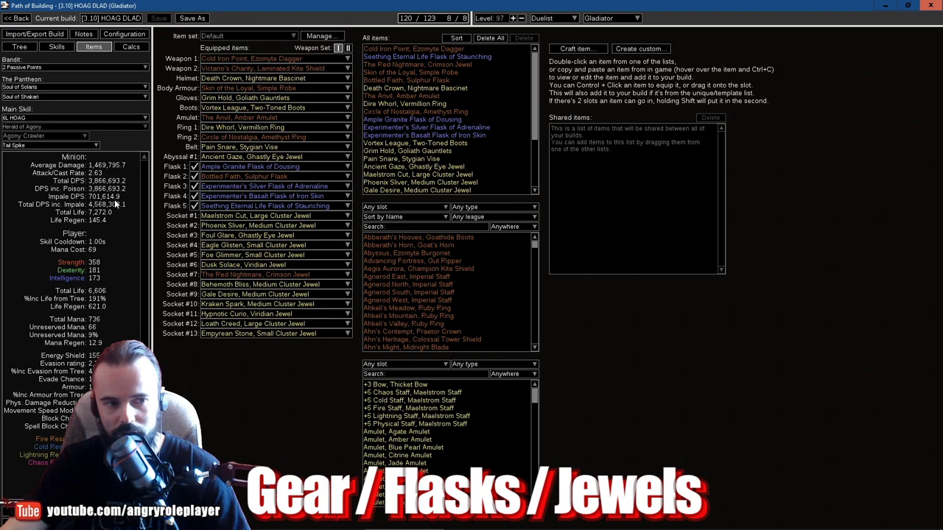
mouse_move(210, 80)
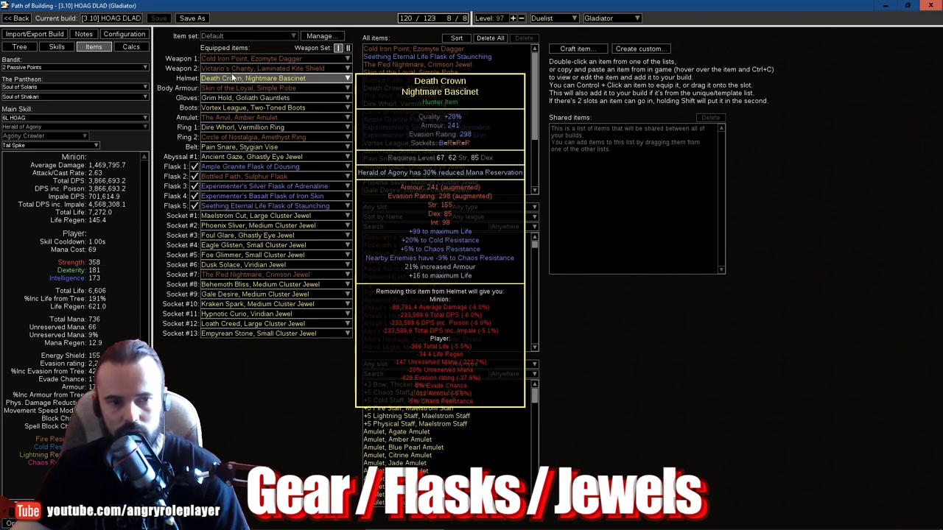
mouse_move(254, 65)
mouse_move(294, 92)
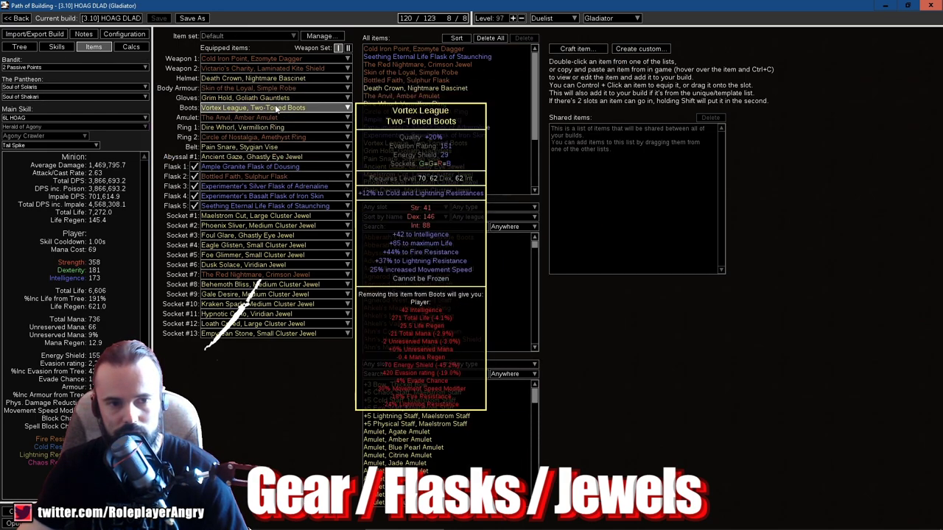
mouse_move(267, 108)
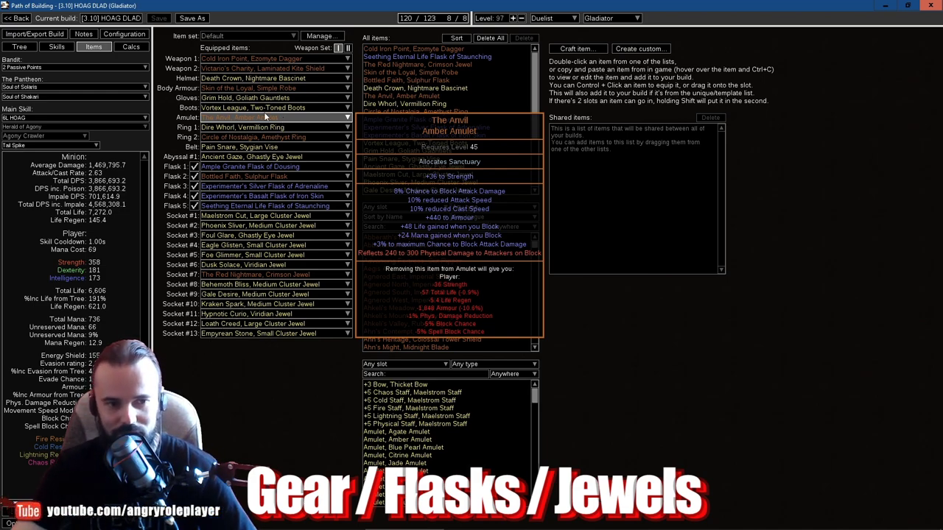
mouse_move(255, 127)
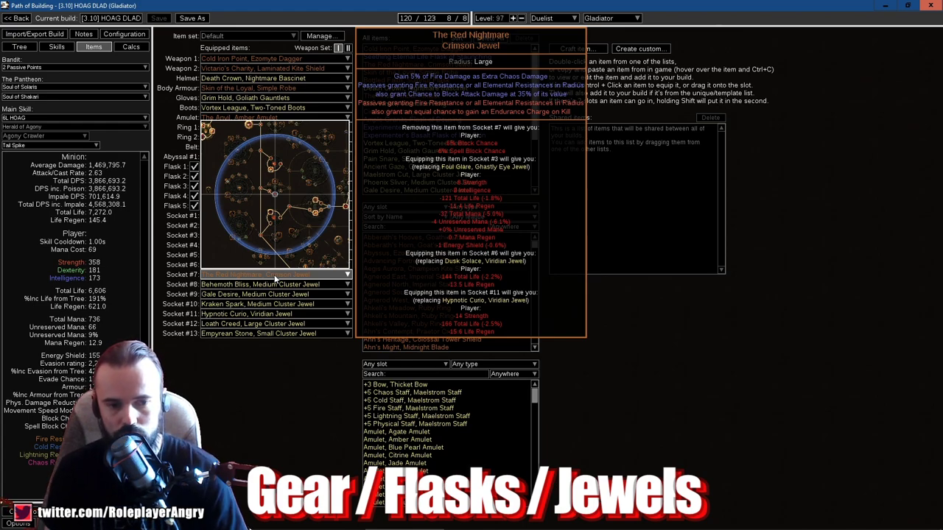
Check the area covered by The Red Nightmare jewel on the passive tree and review the equipped flasks.
left_click(19, 46)
scroll(285, 284, "up", 5)
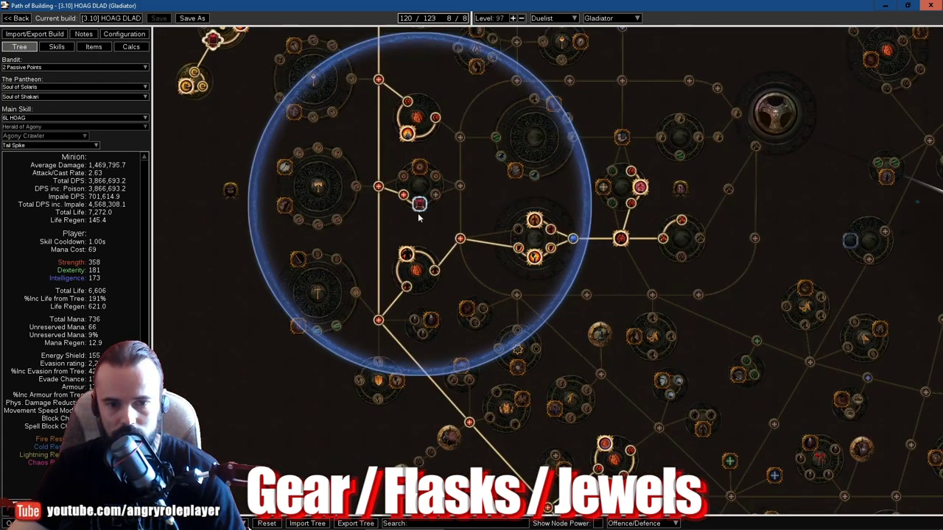
left_click(94, 47)
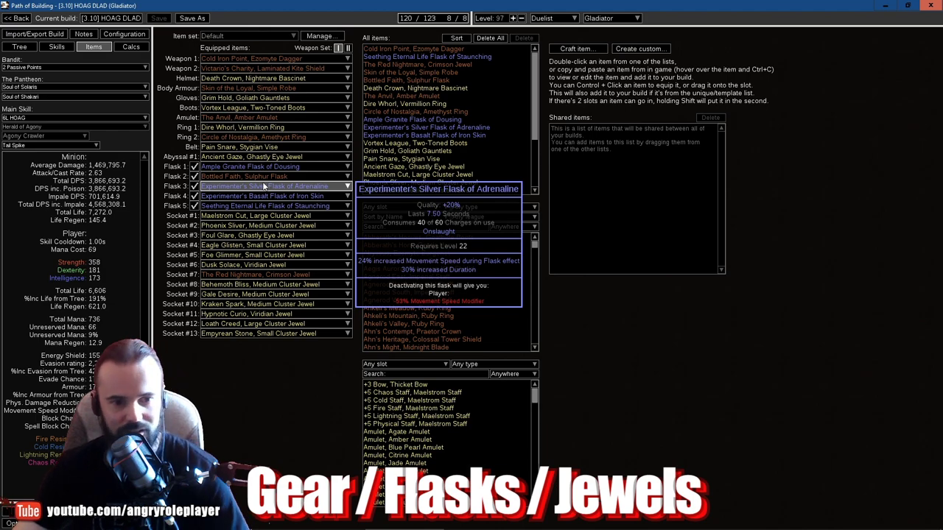
mouse_move(271, 196)
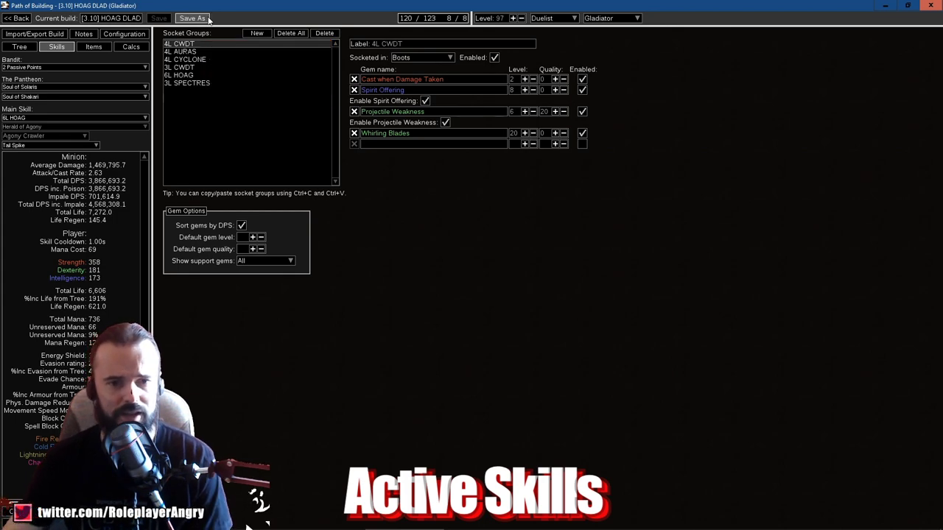
Show the 3L SPECTRES socket group and set it as the build's main skill.
left_click(192, 84)
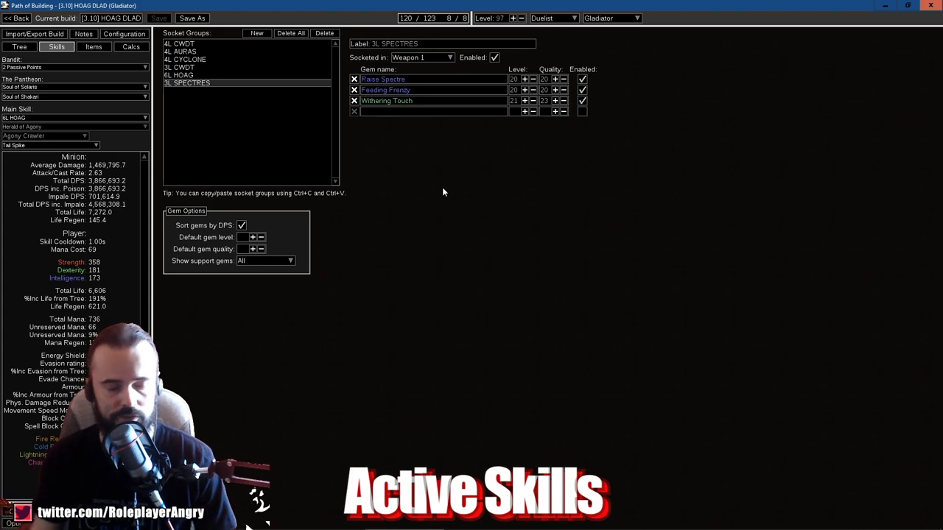
left_click(34, 119)
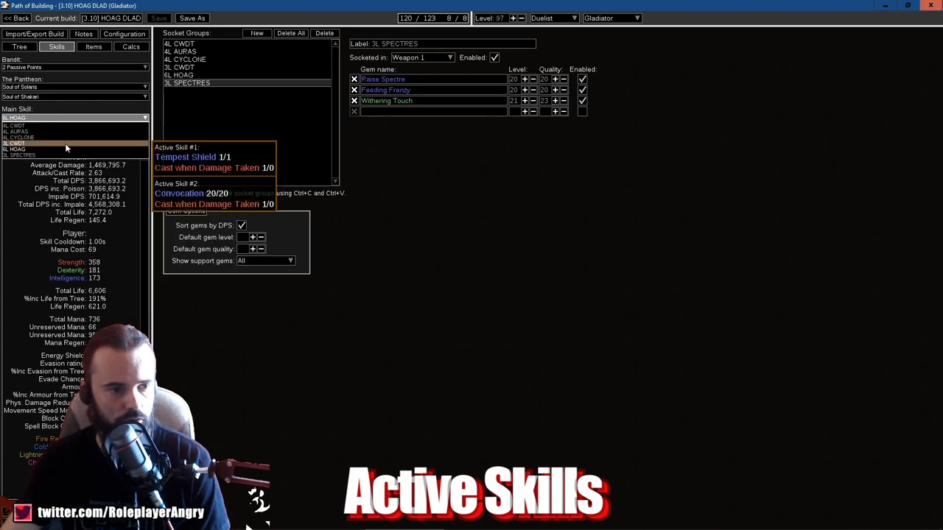
left_click(26, 155)
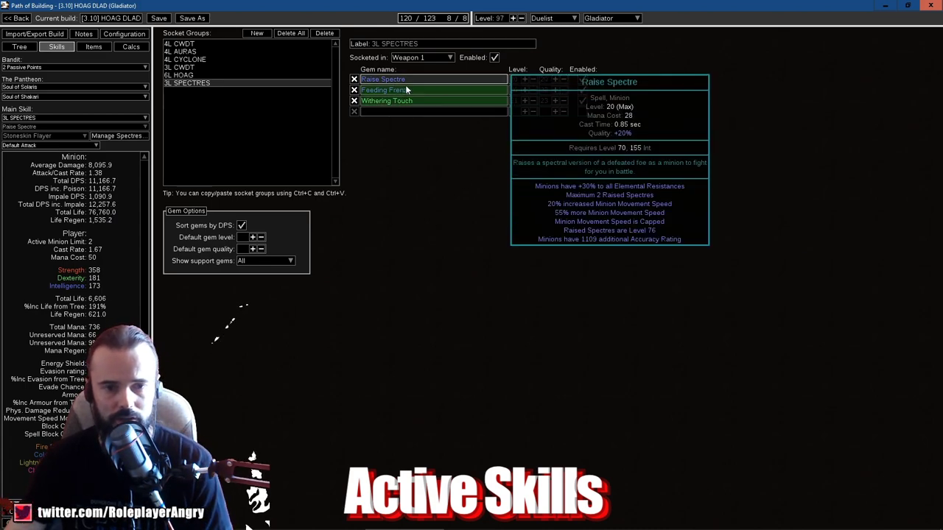
Inspect the Feeding Frenzy and Withering Touch gems of the spectre group and the gems of the 6L HOAG group.
mouse_move(419, 90)
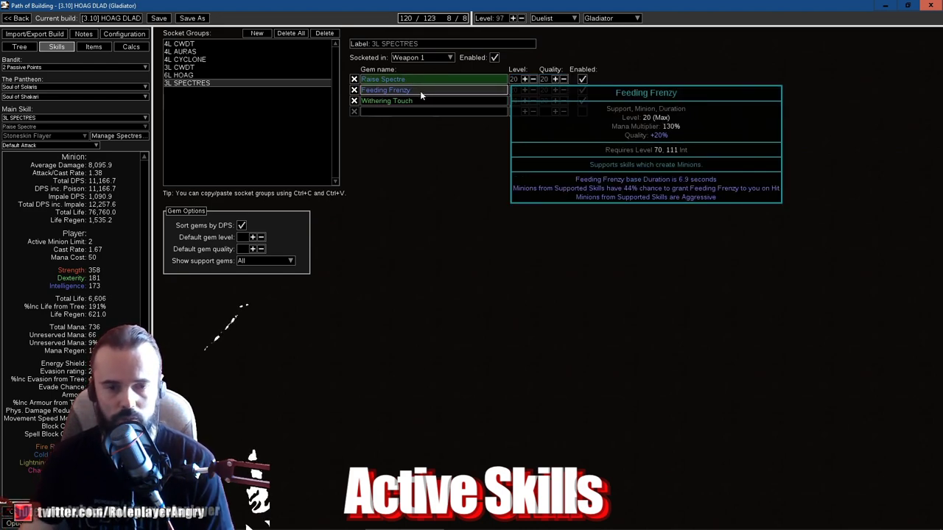
mouse_move(389, 102)
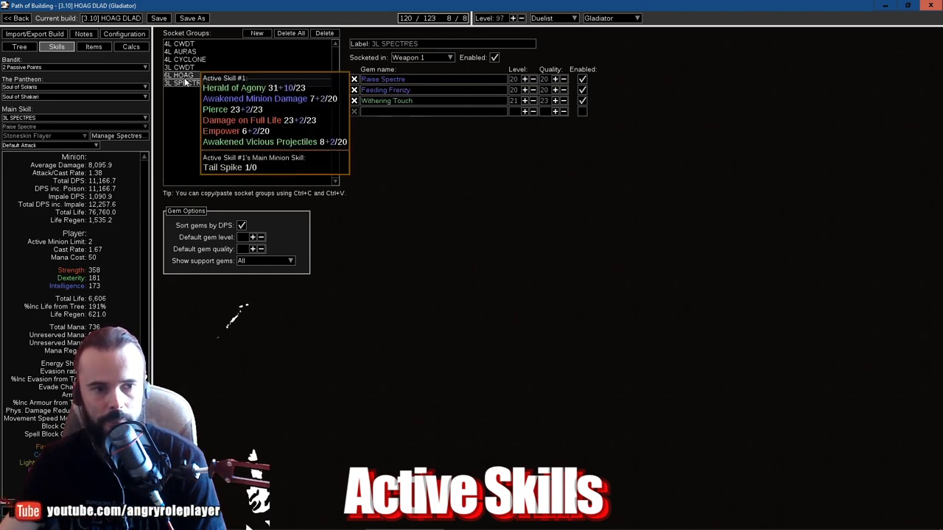
left_click(284, 75)
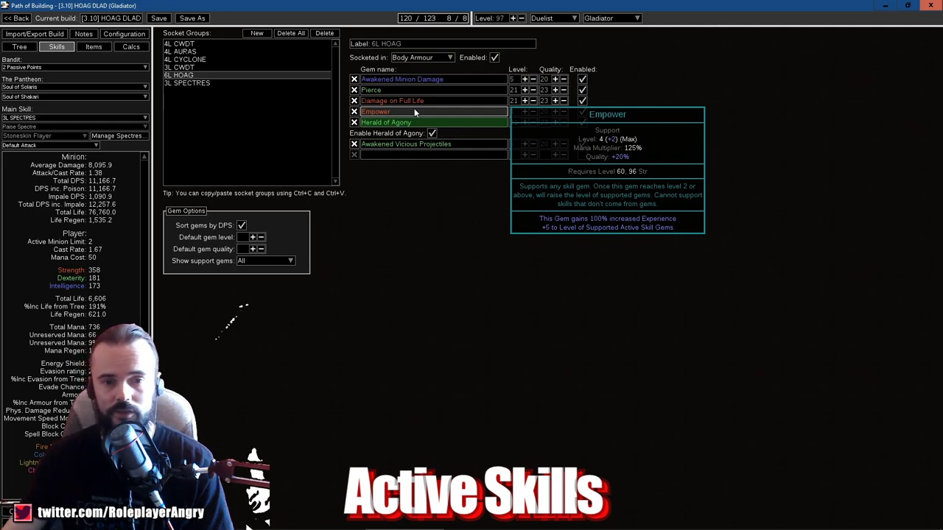
Disable and re-enable Tempest Shield in the 3L CWDT group, and inspect the Convocation gem.
left_click(210, 67)
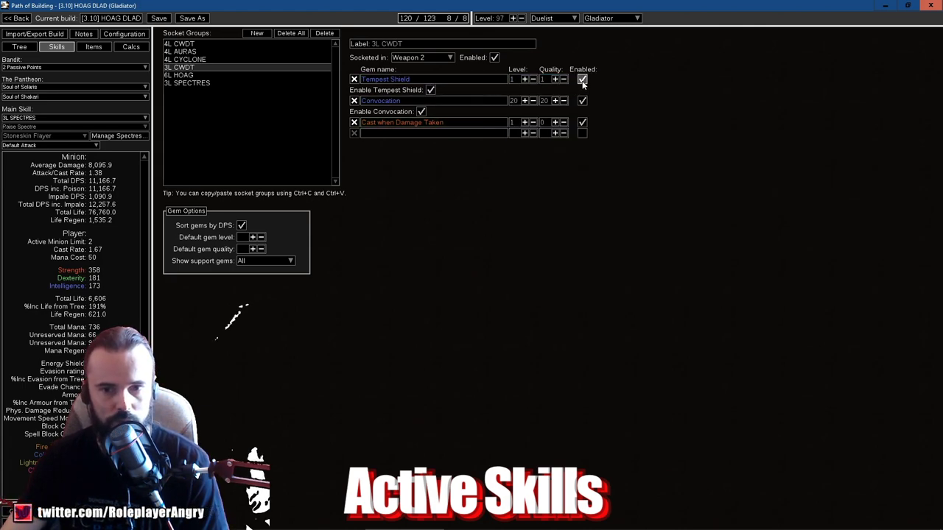
left_click(582, 80)
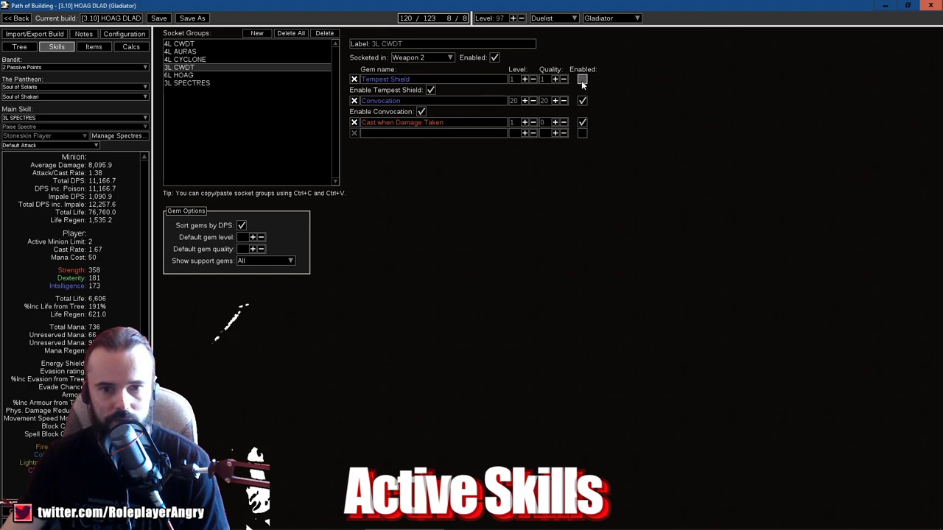
left_click(582, 79)
left_click(431, 90)
left_click(431, 91)
left_click(431, 91)
left_click(431, 90)
left_click(431, 90)
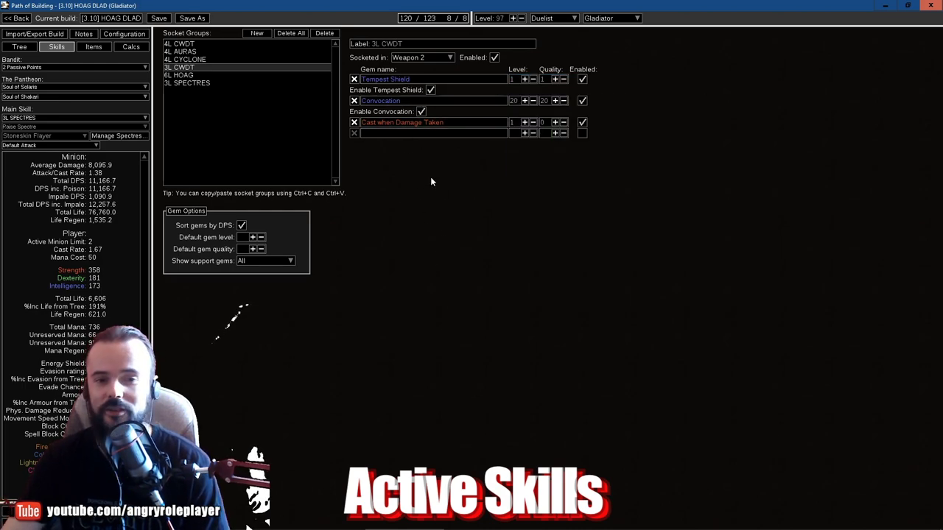
mouse_move(400, 102)
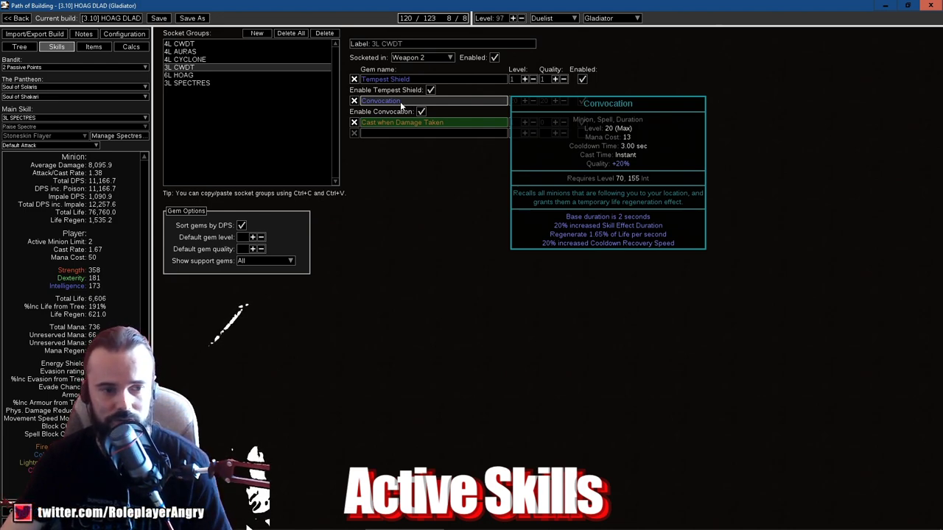
Inspect the 4L CYCLONE group's gems, including Vaal Cyclone and Desecrate, and check the Grim Hold gloves they are socketed in.
left_click(197, 62)
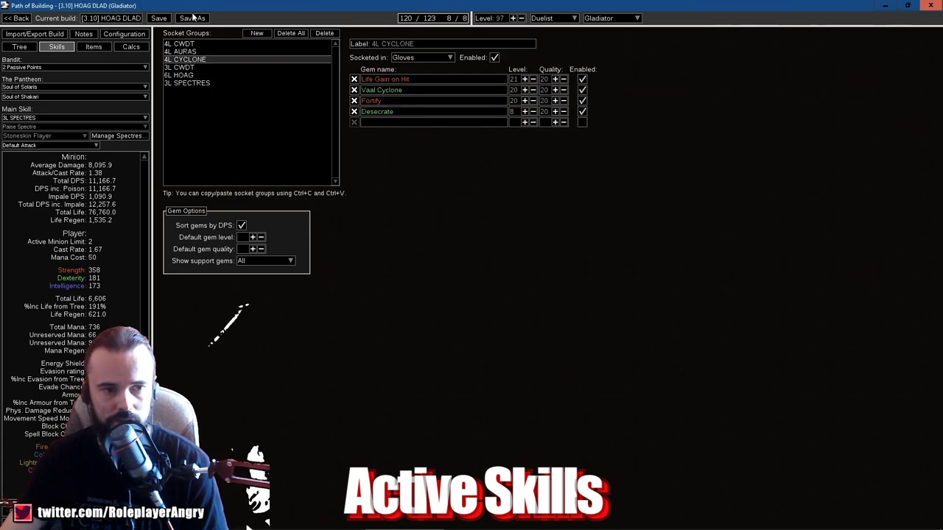
left_click(94, 47)
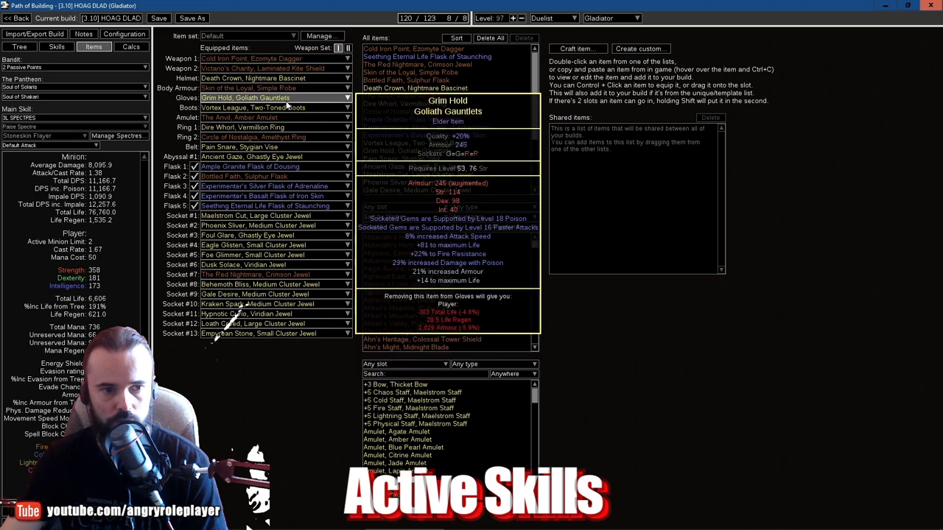
left_click(51, 46)
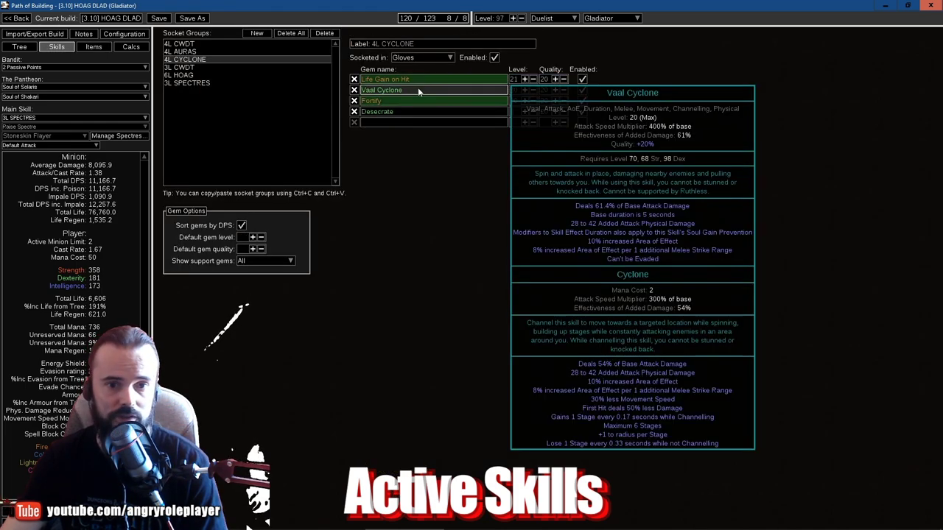
mouse_move(432, 110)
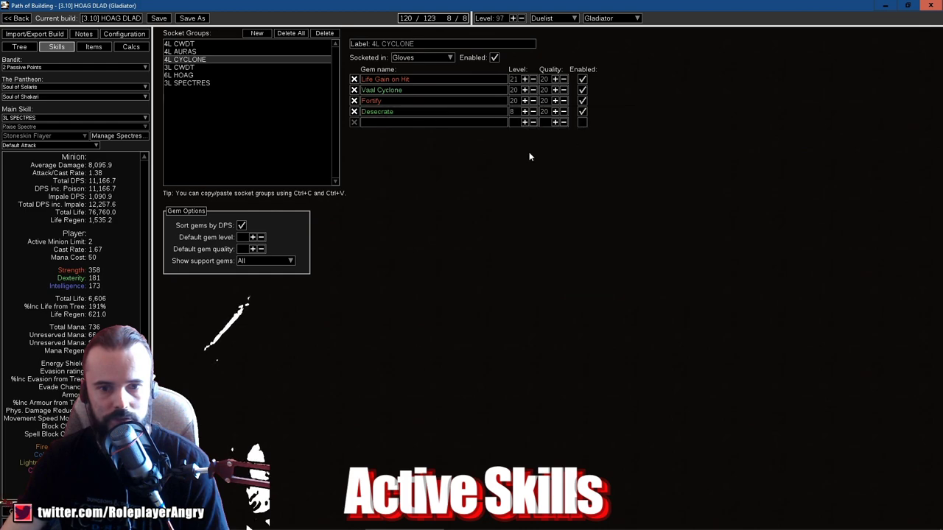
left_click(513, 112)
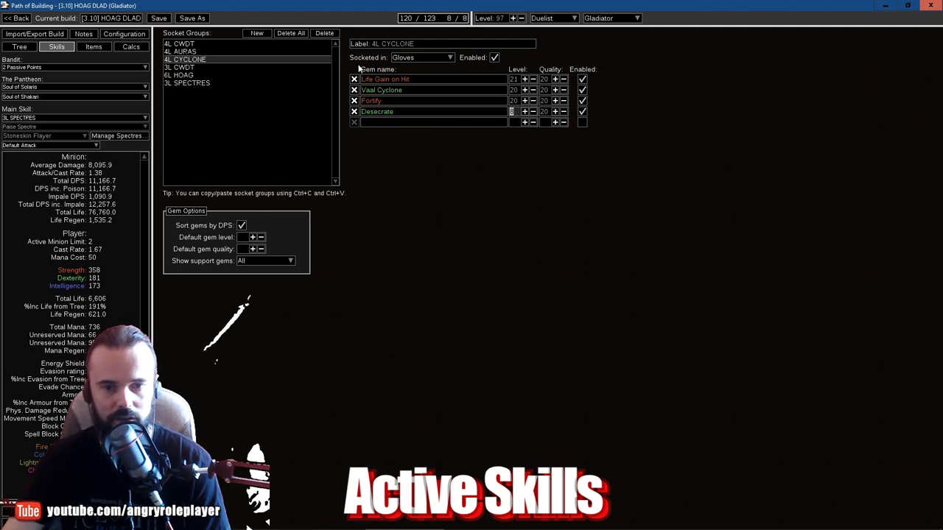
mouse_move(392, 90)
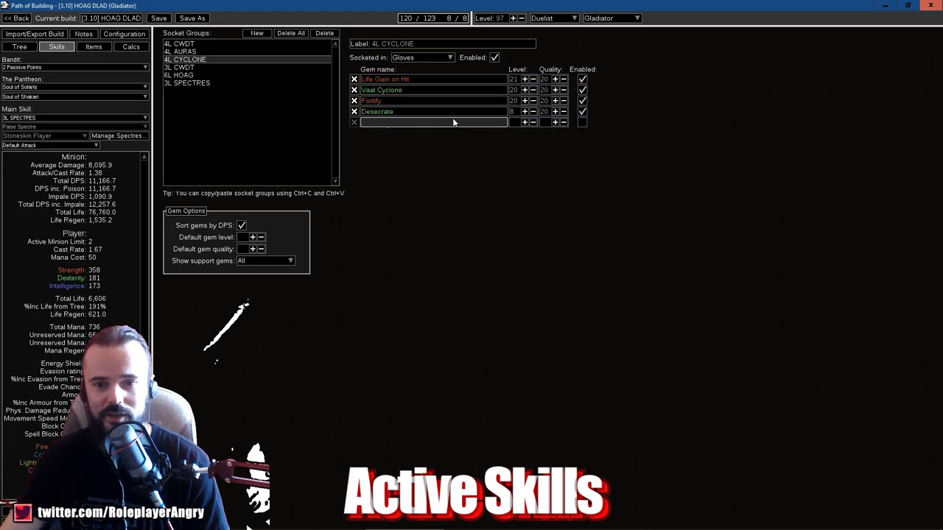
Inspect the 4L AURAS group's gems in the helmet, including Maim and Flesh and Stone.
mouse_move(197, 77)
left_click(181, 51)
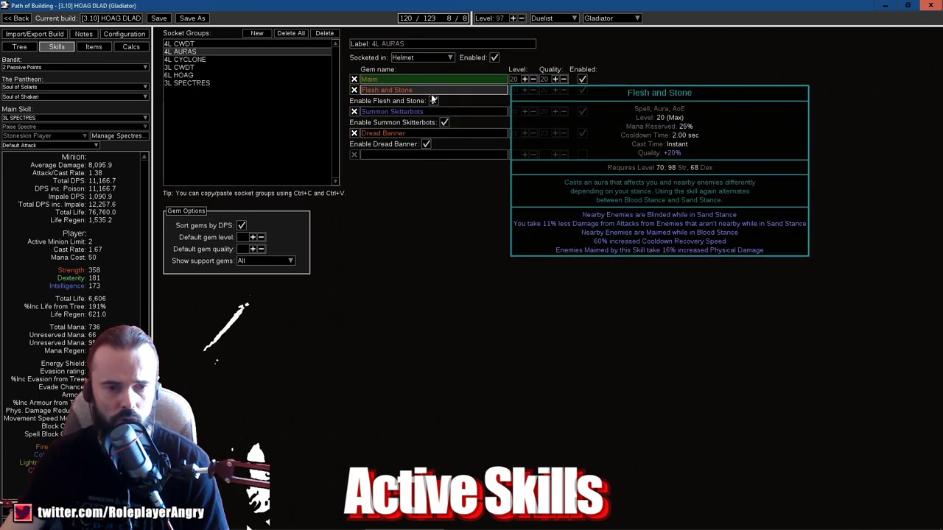
mouse_move(407, 78)
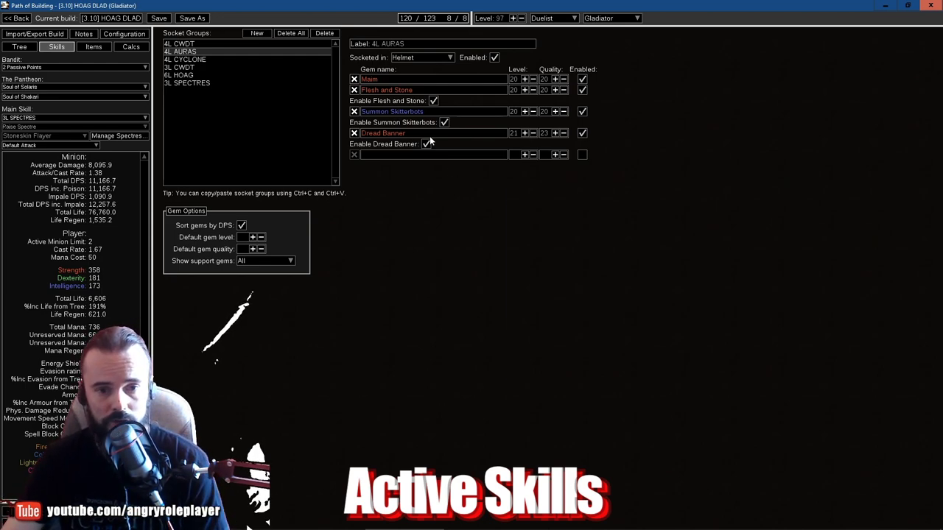
Recheck the Flesh and Stone gem in the 4L AURAS group and inspect the 4L CWDT group's gems, including Whirling Blades.
mouse_move(428, 134)
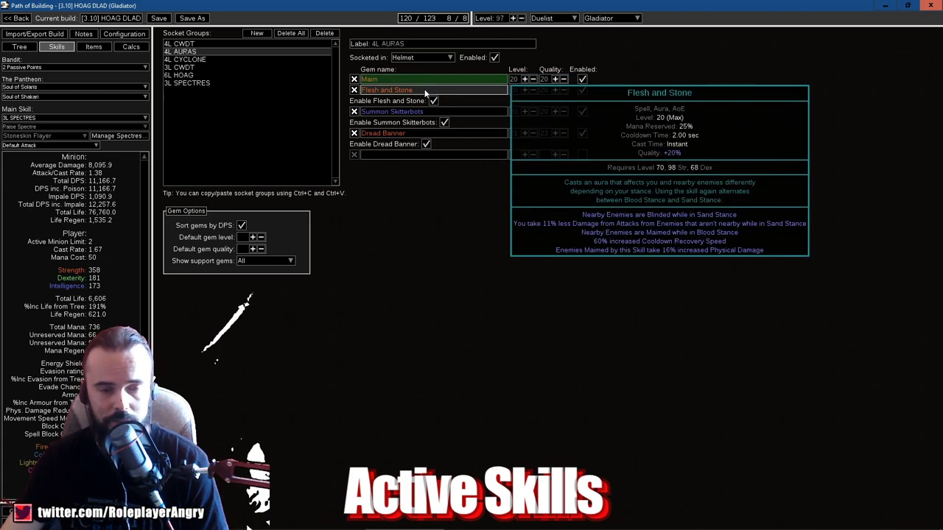
left_click(179, 43)
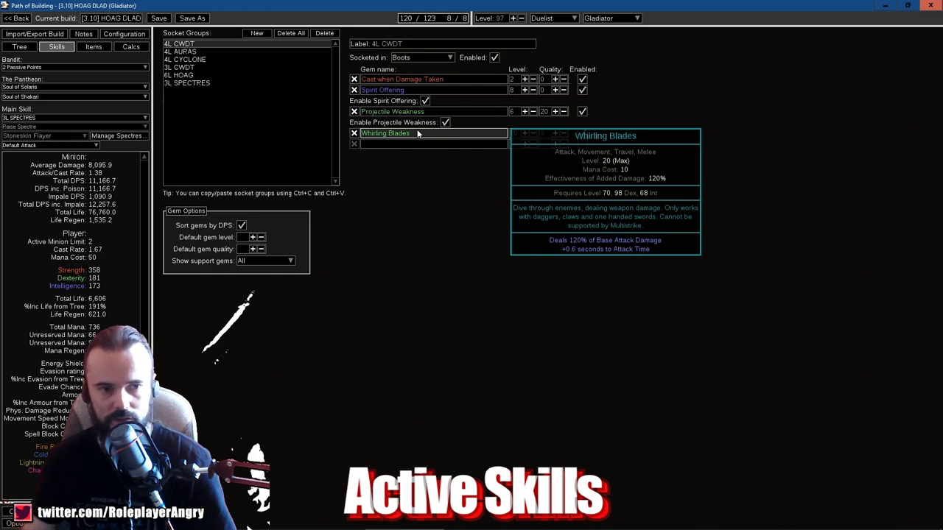
left_click(11, 88)
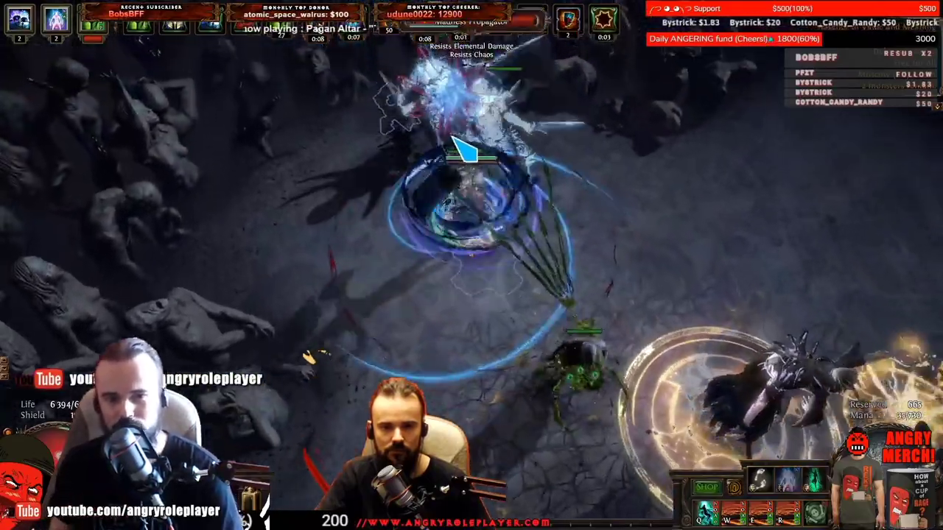
left_click(493, 220)
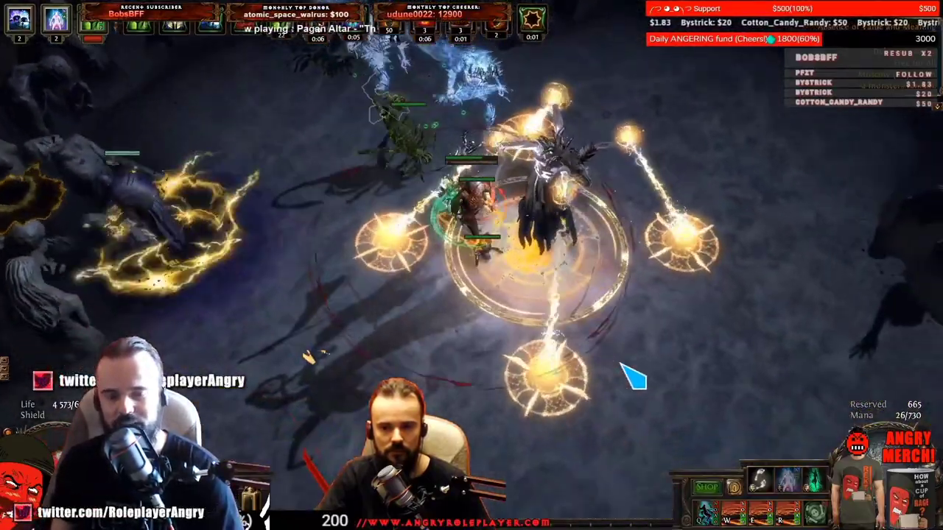
left_click(621, 361)
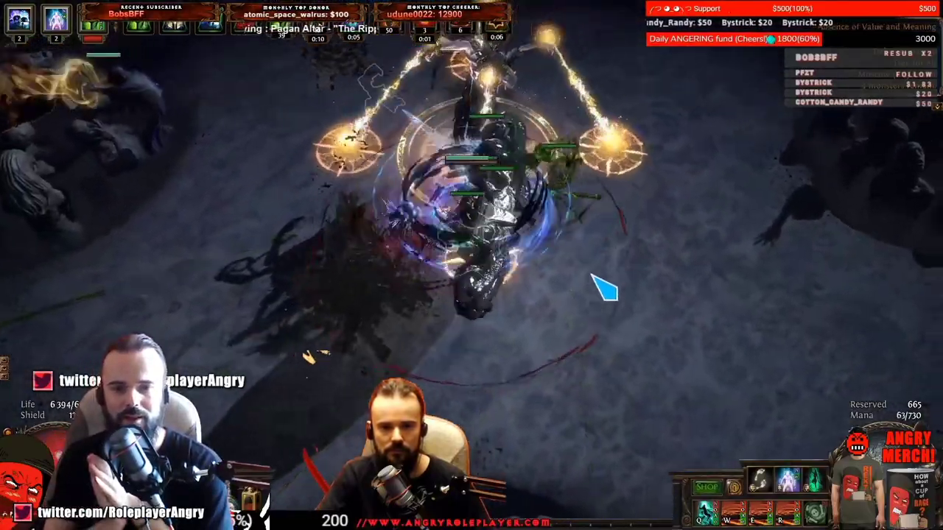
left_click(592, 275)
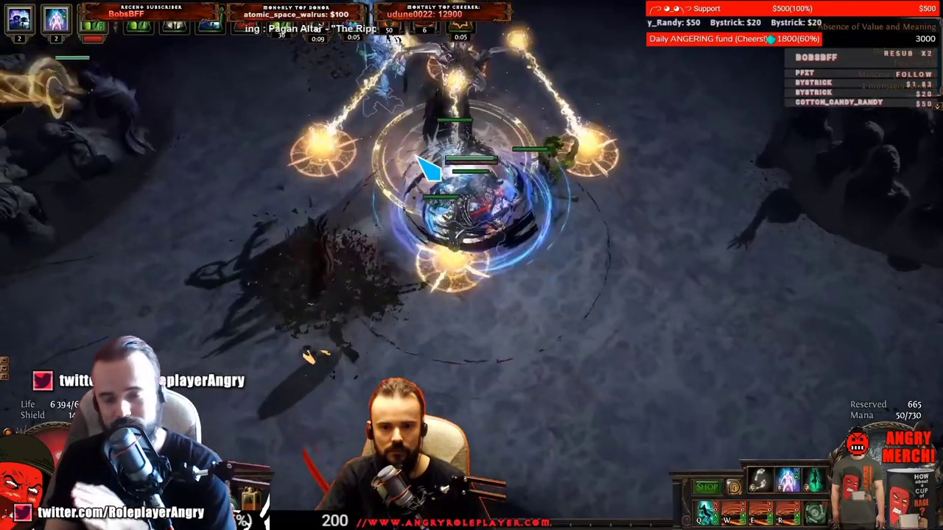
left_click(440, 145)
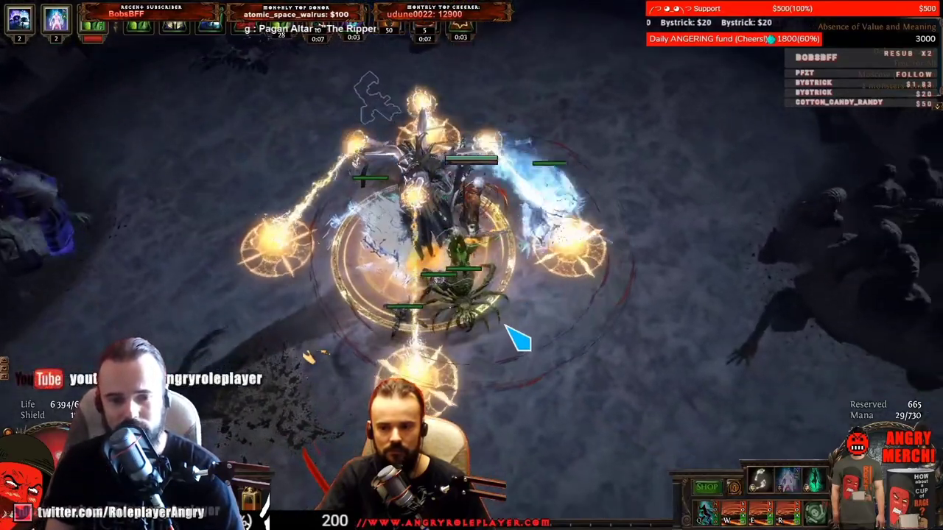